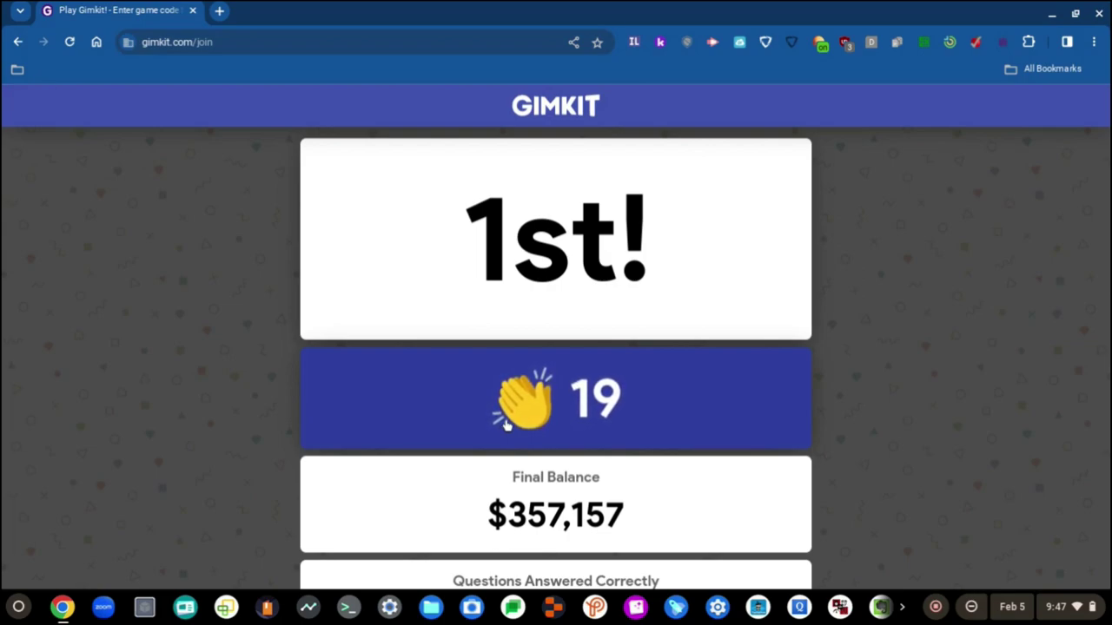
Open Google Classroom in a new tab and display the classwork of the P2 Civics Spring (2023-2024) class
{"action": "left_click", "coordinate": [218, 10]}
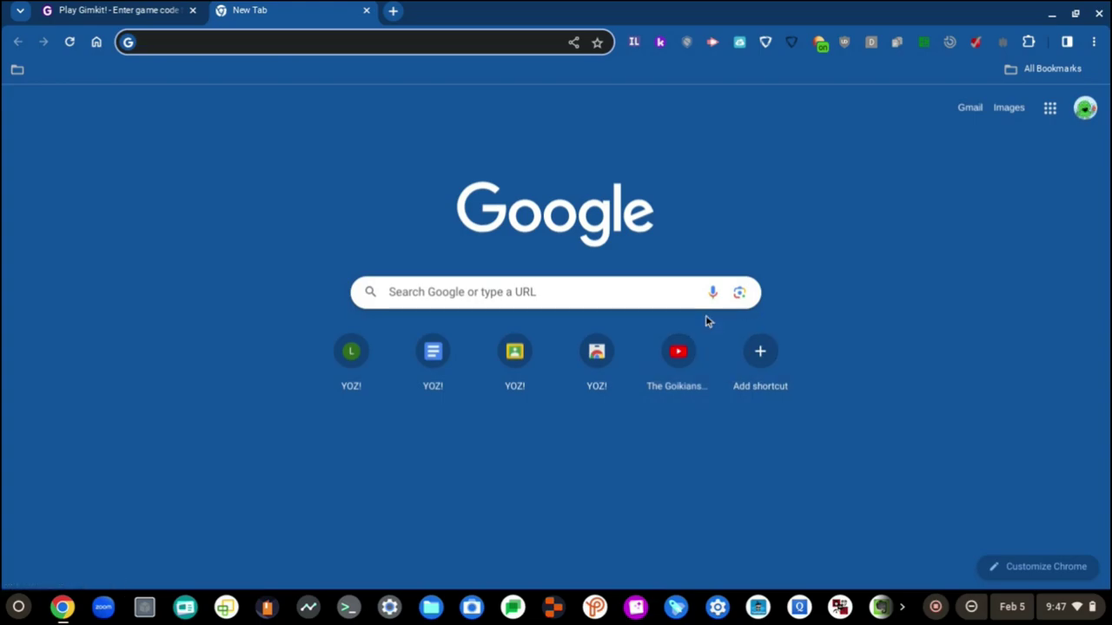
{"action": "left_click", "coordinate": [490, 371]}
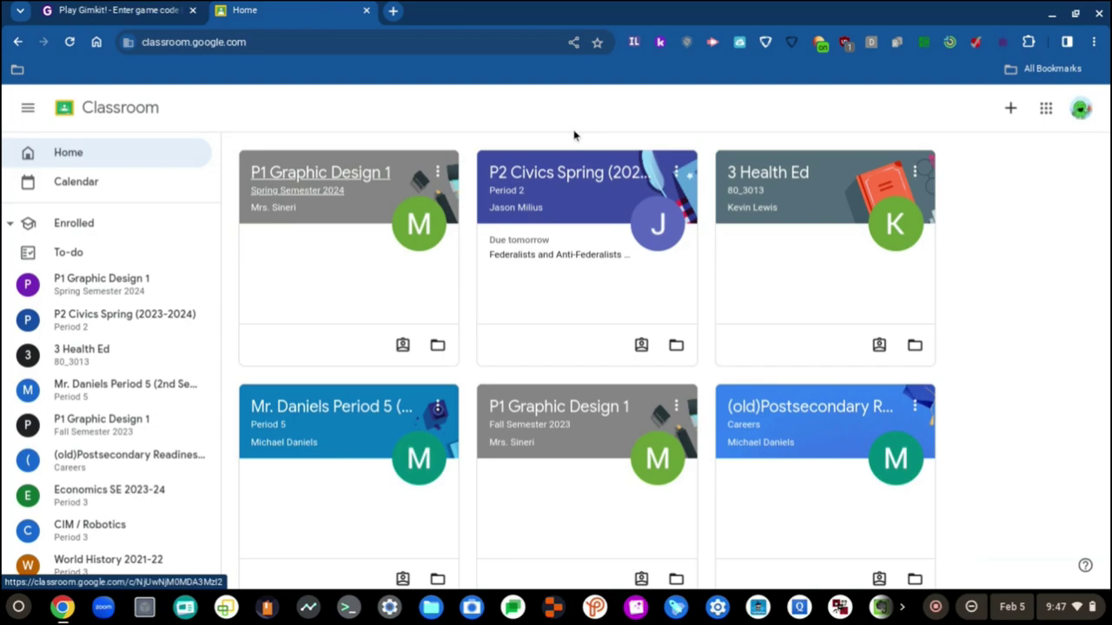
{"action": "left_click", "coordinate": [563, 181]}
{"action": "scroll", "coordinate": [536, 341], "scroll_direction": "down", "scroll_amount": 7}
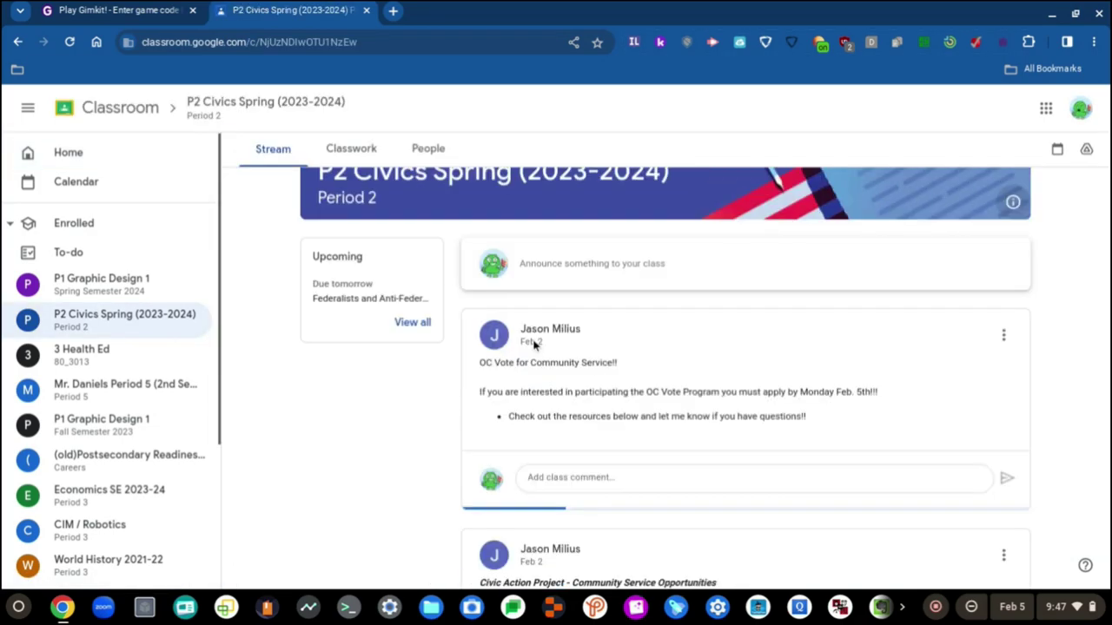
{"action": "left_click", "coordinate": [337, 158]}
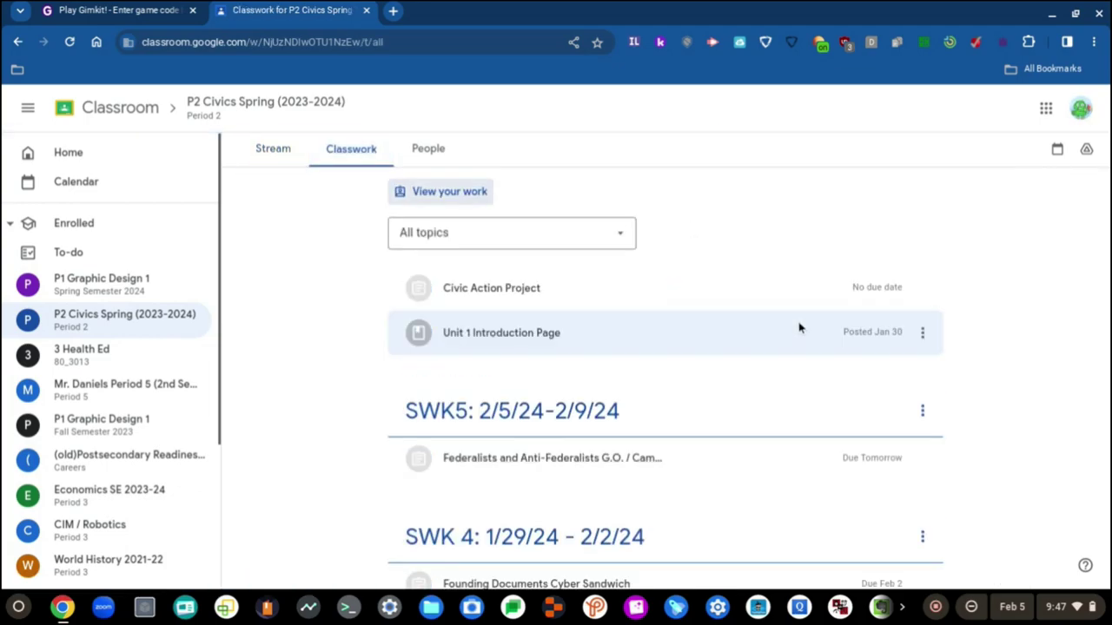
Open the full instructions of the Federalists and Anti-Federalists G.O. / Campaign Poster assignment under SWK5
{"action": "scroll", "coordinate": [643, 350], "scroll_direction": "down", "scroll_amount": 2}
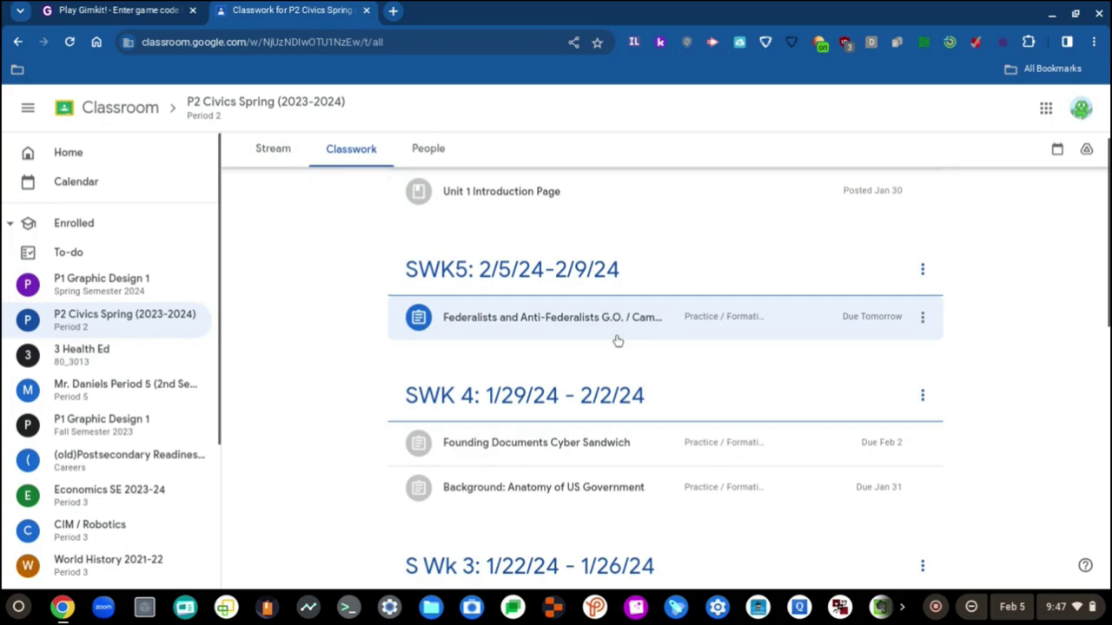
{"action": "left_click", "coordinate": [605, 332]}
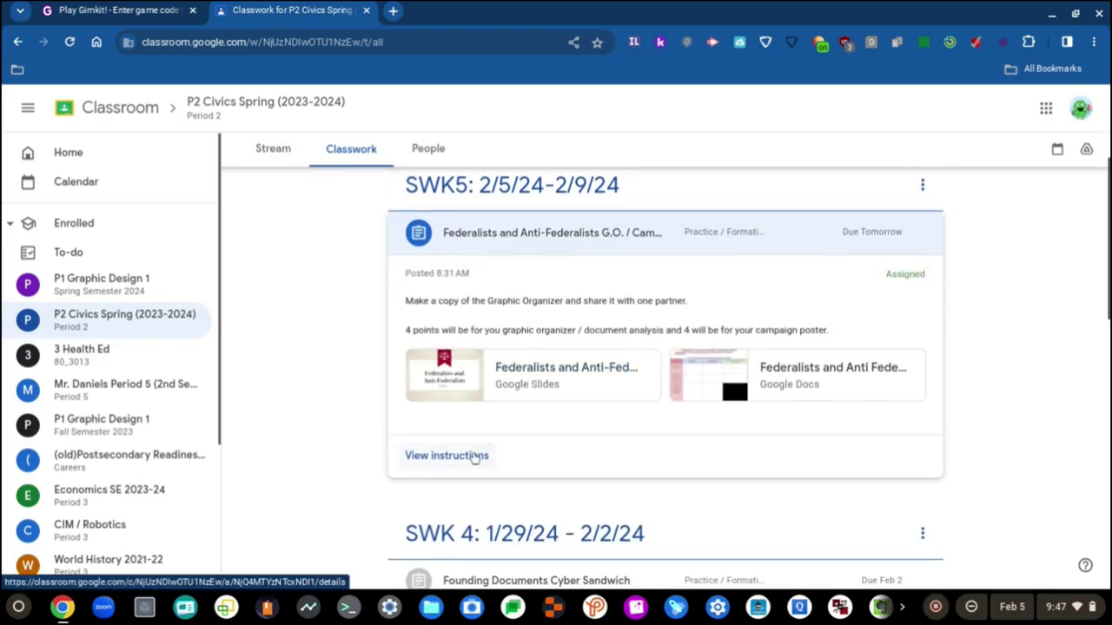
{"action": "left_click", "coordinate": [449, 463]}
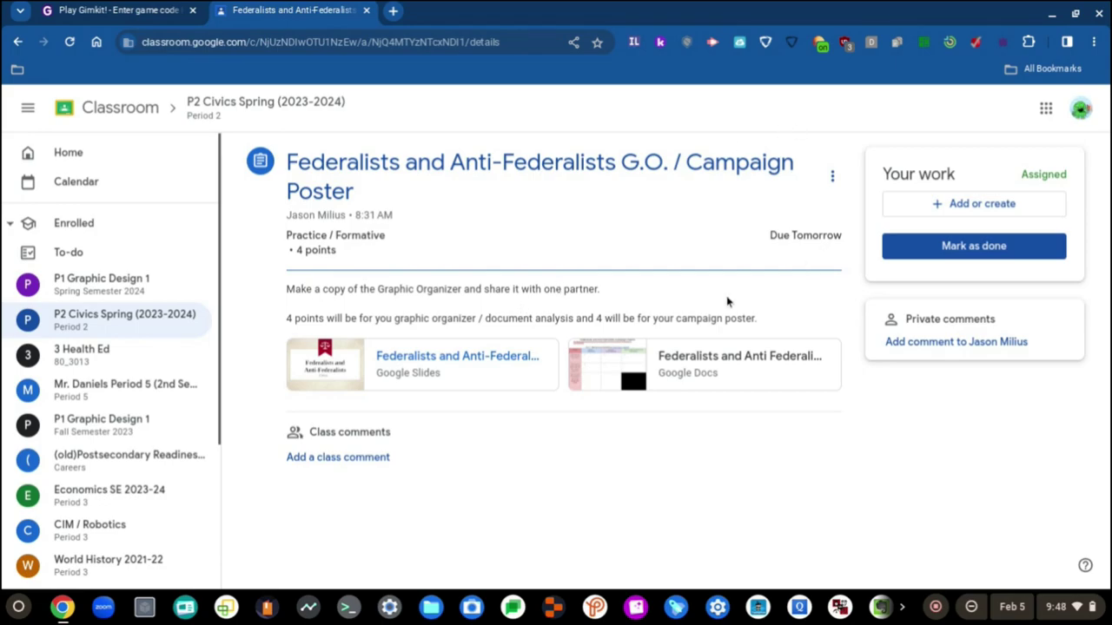
Open the attached Federalists and Anti Federalists Google Docs organizer for a look and return to the assignment page
{"action": "left_click", "coordinate": [667, 357]}
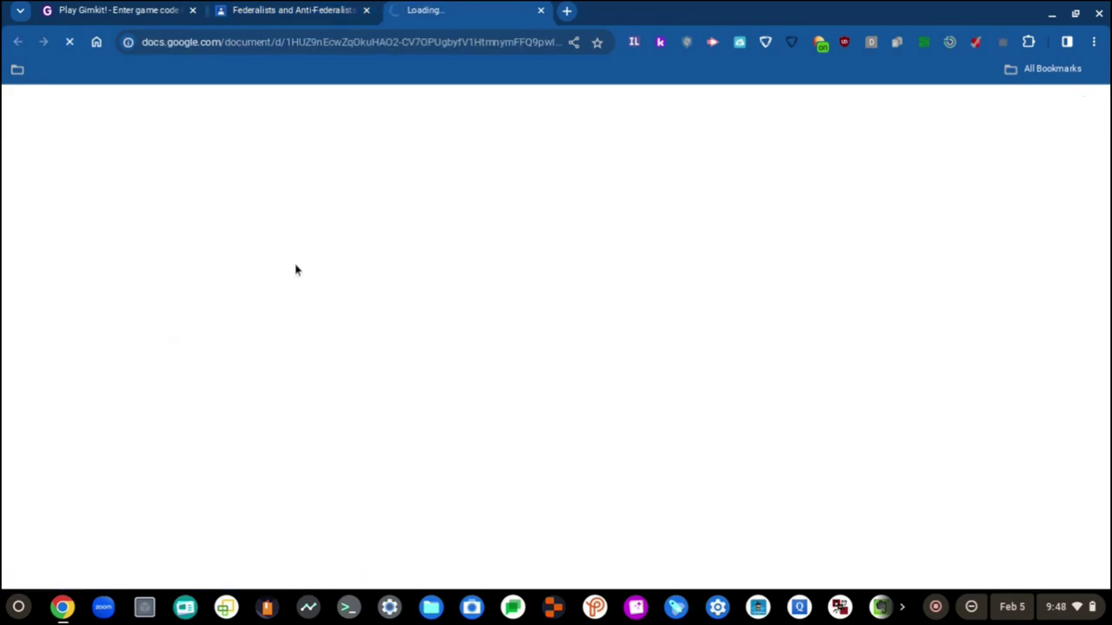
{"action": "left_click", "coordinate": [291, 9]}
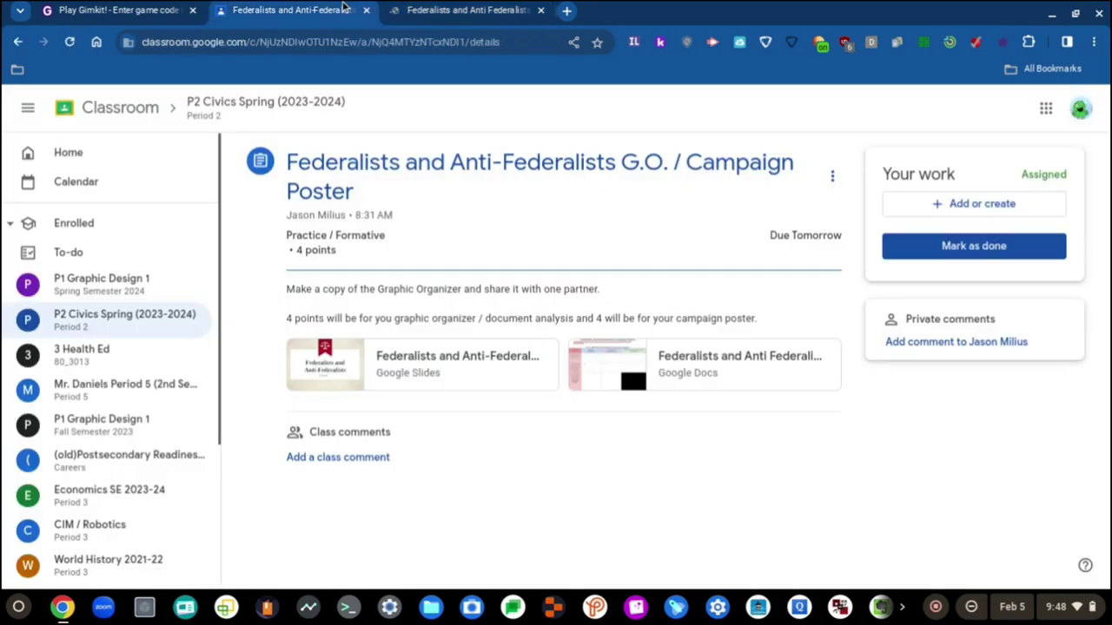
{"action": "left_click", "coordinate": [461, 9]}
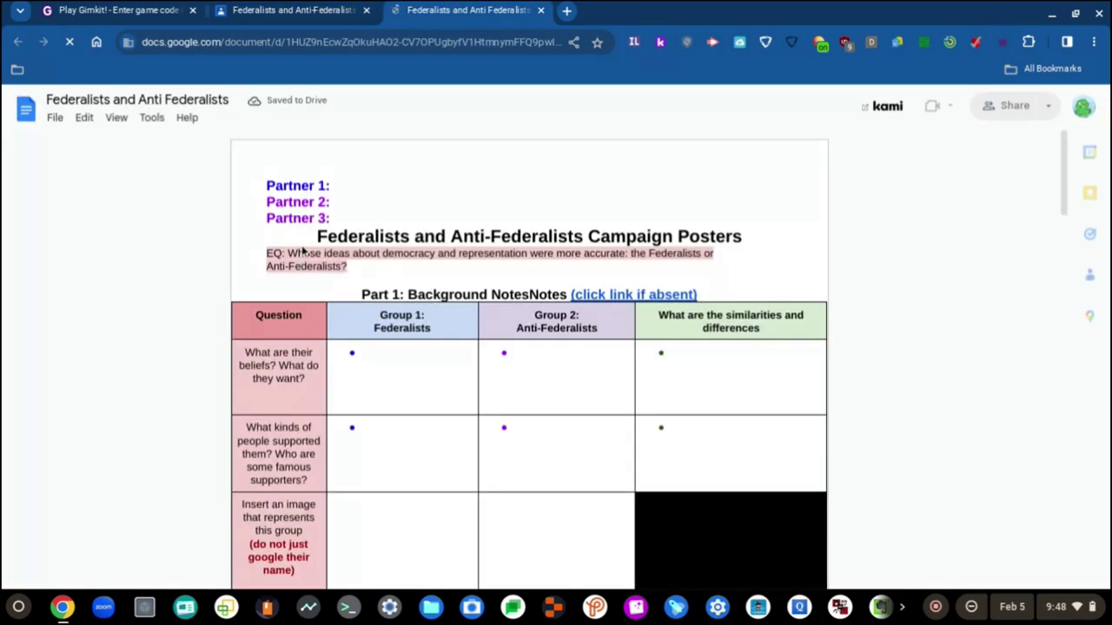
{"action": "left_click", "coordinate": [291, 10]}
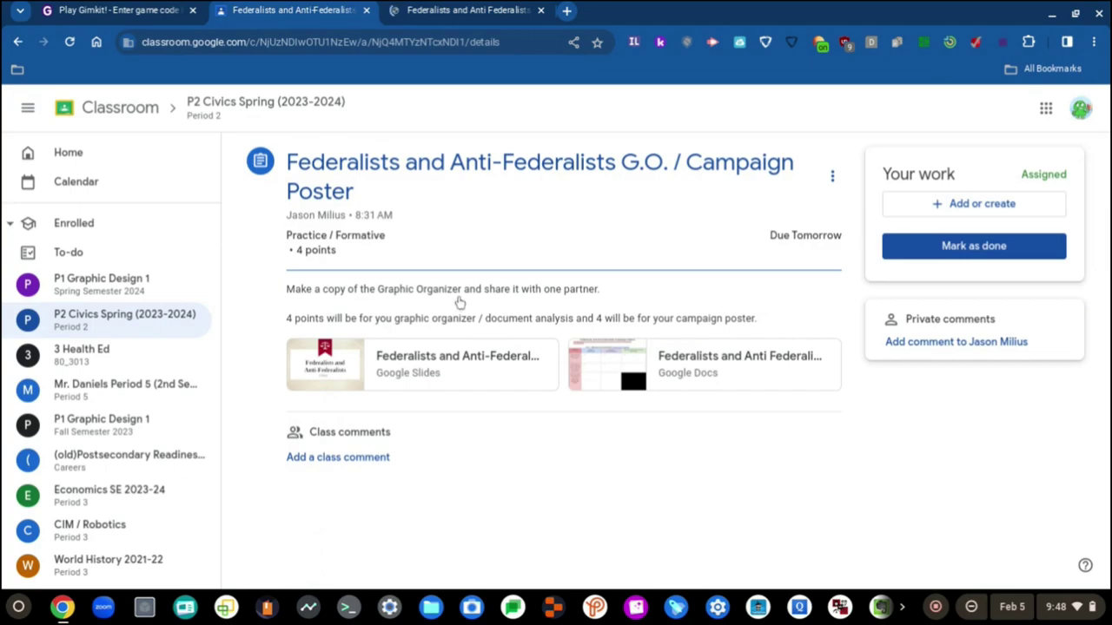
Open the assignment's Google Slides presentation and review slides 2 to 4, including the partner directions
{"action": "left_click", "coordinate": [449, 358]}
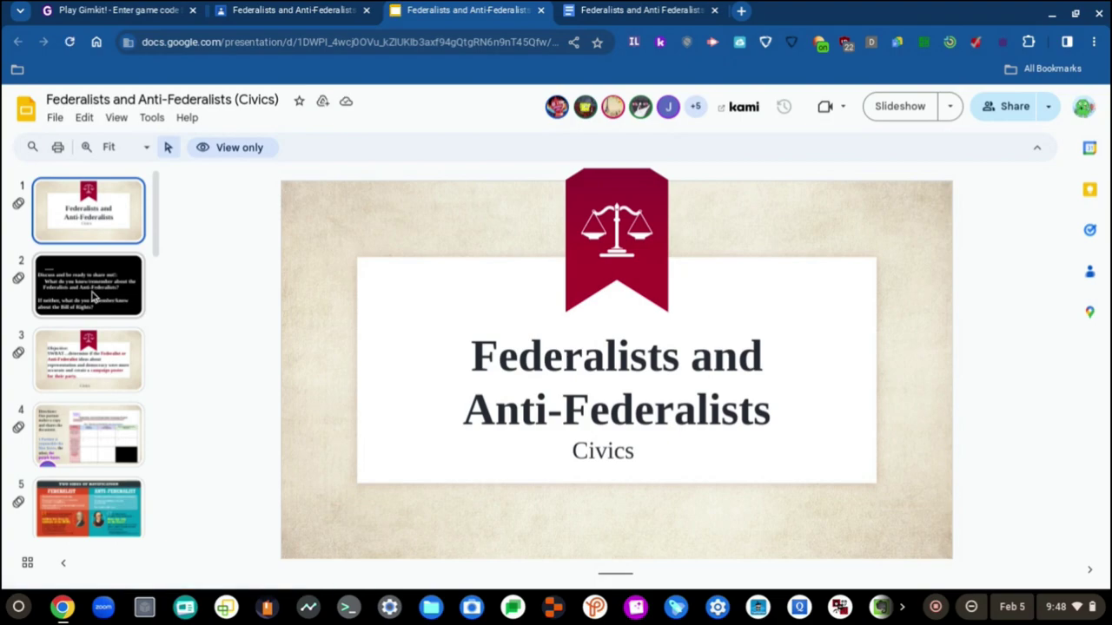
{"action": "left_click", "coordinate": [94, 297]}
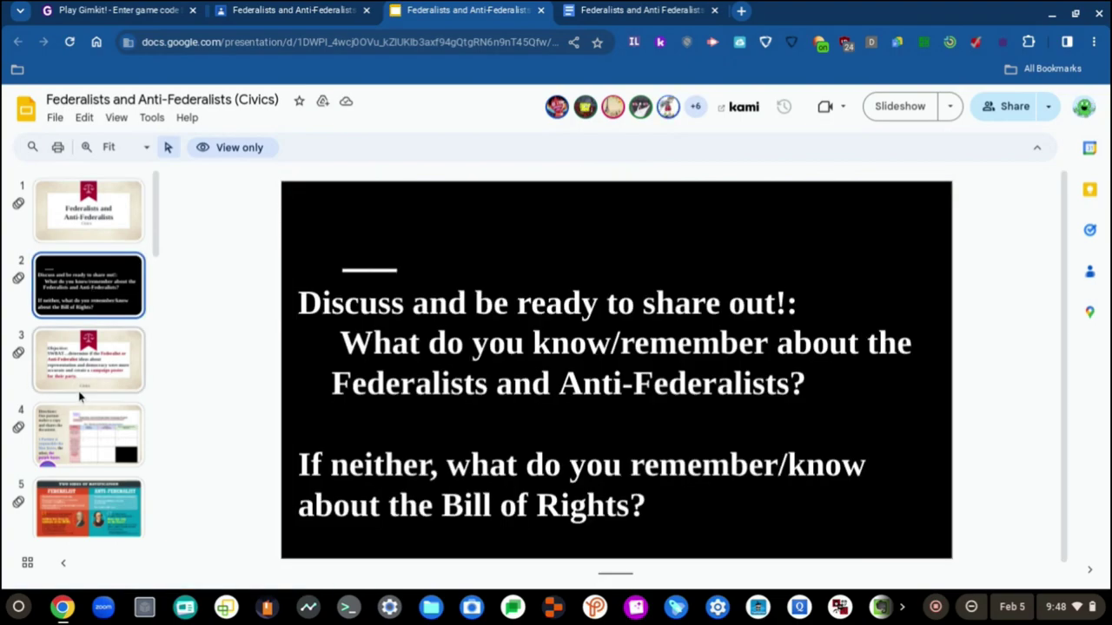
{"action": "left_click", "coordinate": [90, 384]}
{"action": "left_click", "coordinate": [83, 430]}
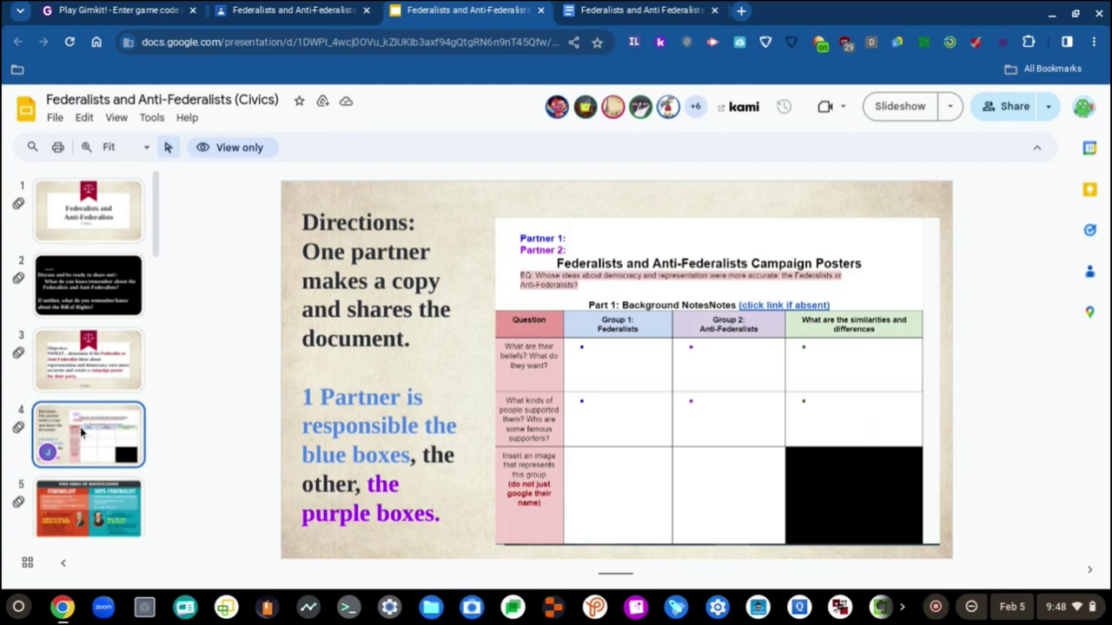
{"action": "scroll", "coordinate": [87, 408], "scroll_direction": "down", "scroll_amount": 3}
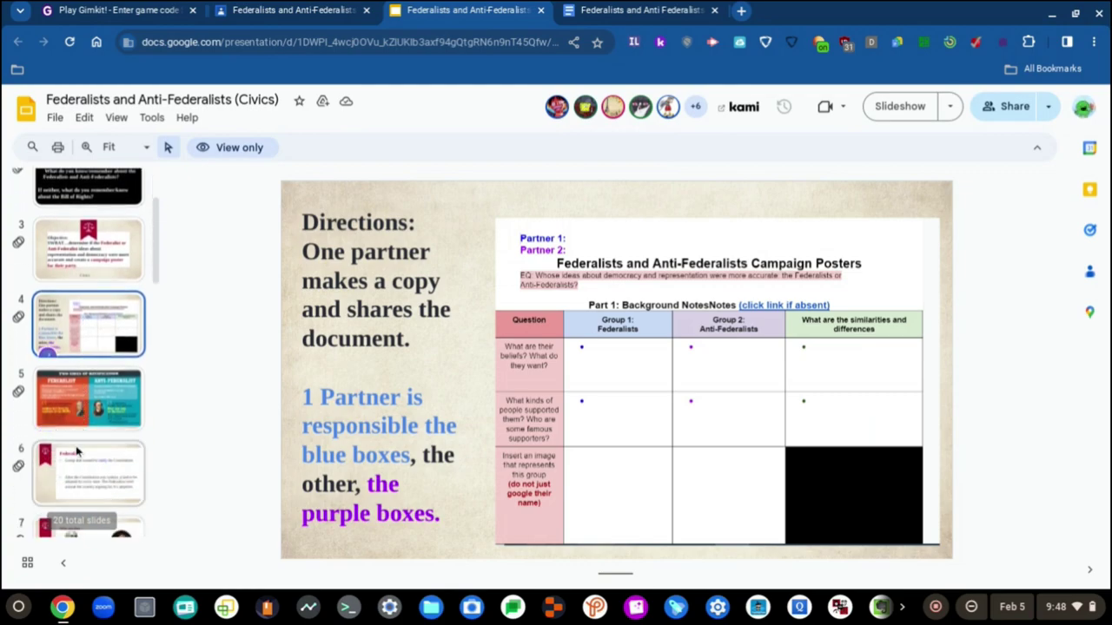
{"action": "scroll", "coordinate": [95, 373], "scroll_direction": "up", "scroll_amount": 3}
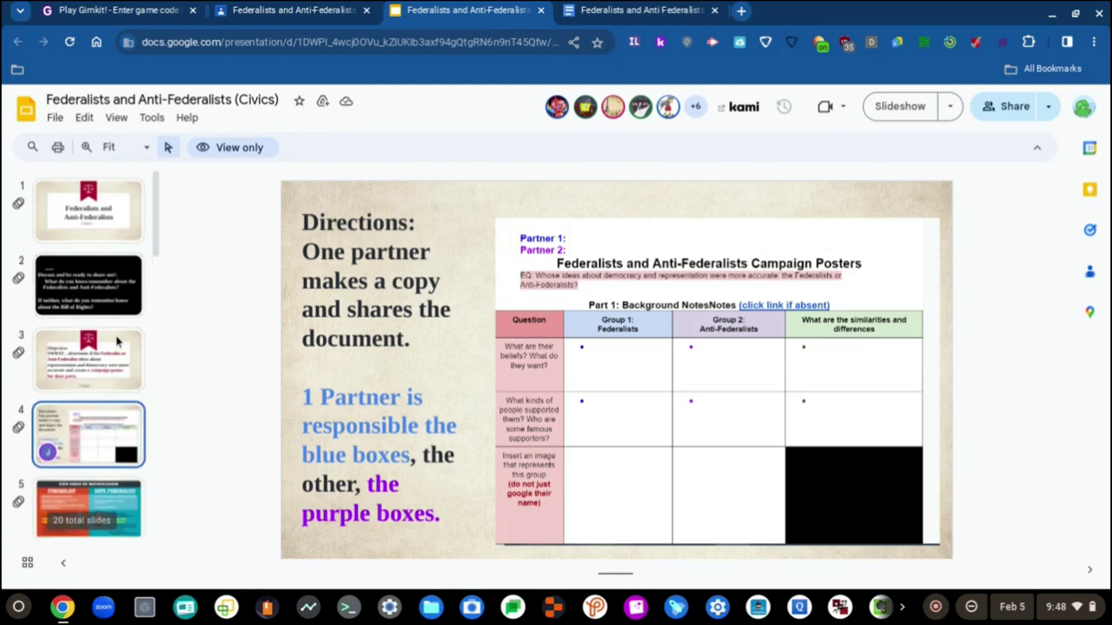
Look over the background notes table in the original organizer document, and close both the document and the presentation
{"action": "left_click", "coordinate": [571, 10]}
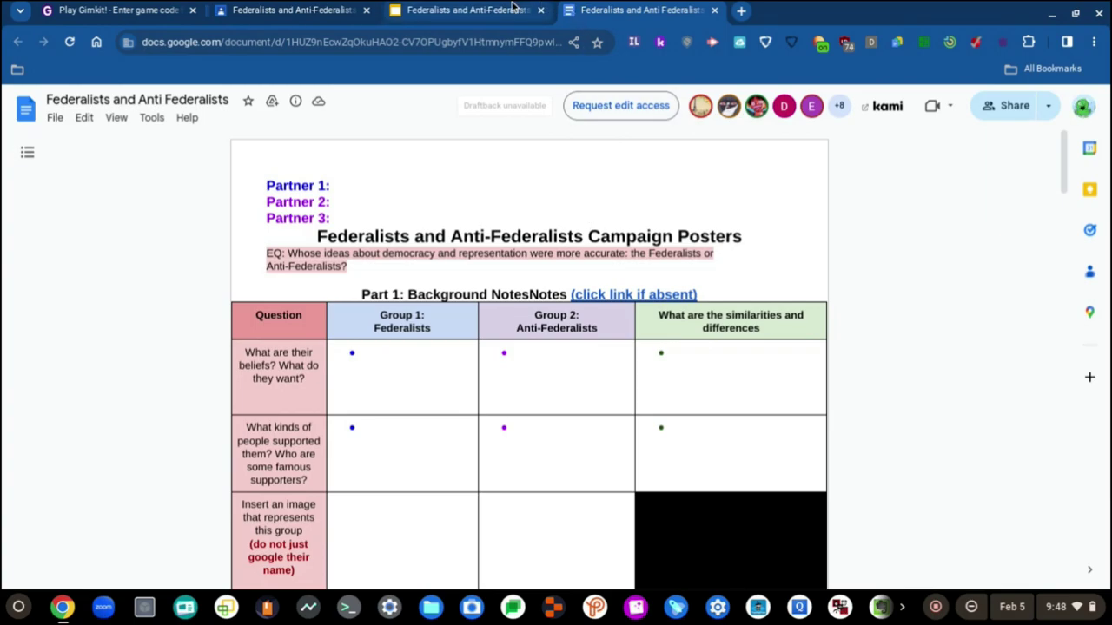
{"action": "mouse_move", "coordinate": [509, 8]}
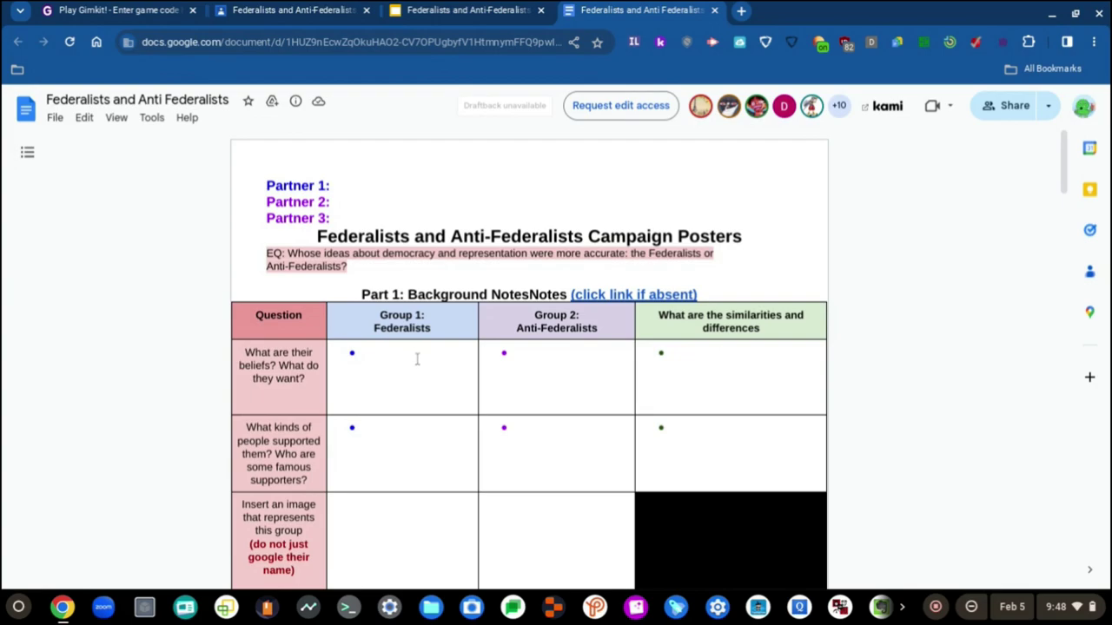
{"action": "scroll", "coordinate": [474, 396], "scroll_direction": "down", "scroll_amount": 2}
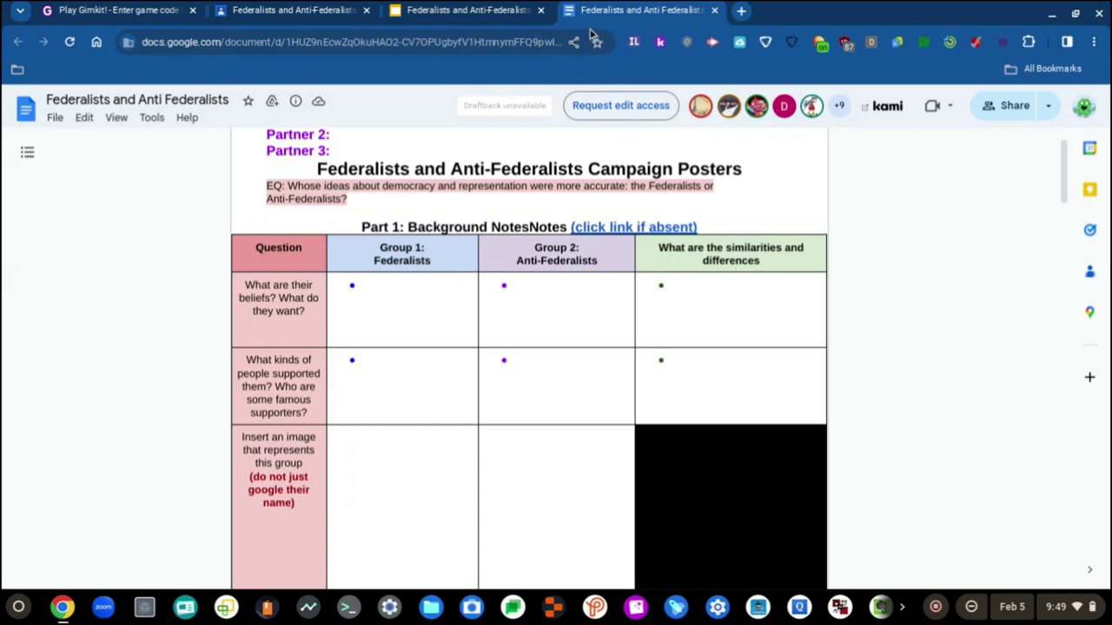
{"action": "left_click", "coordinate": [716, 11]}
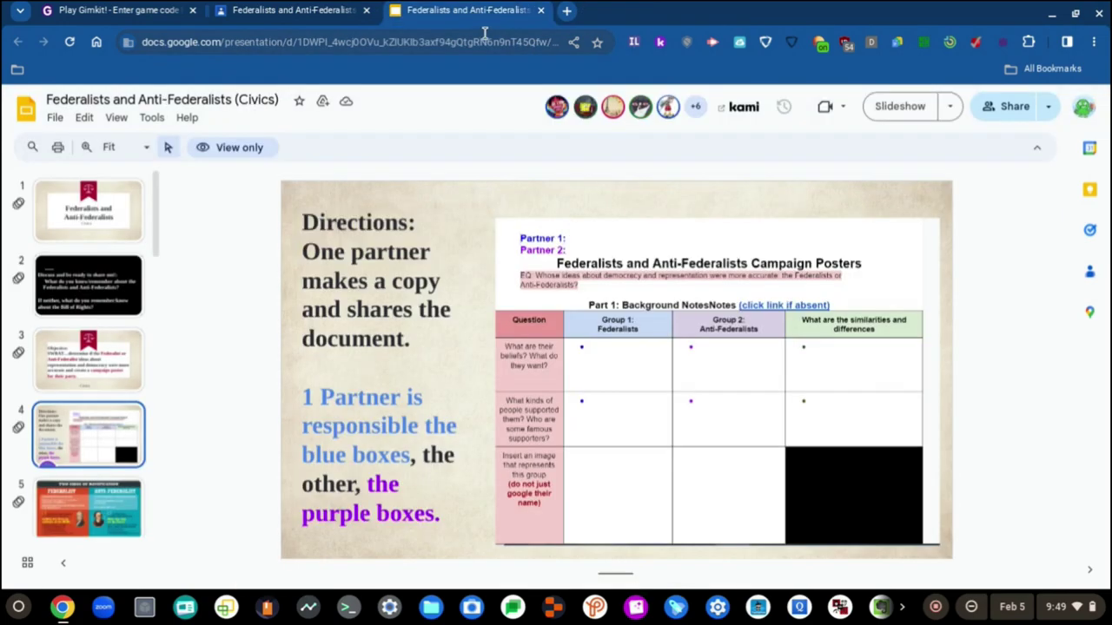
{"action": "left_click", "coordinate": [541, 10]}
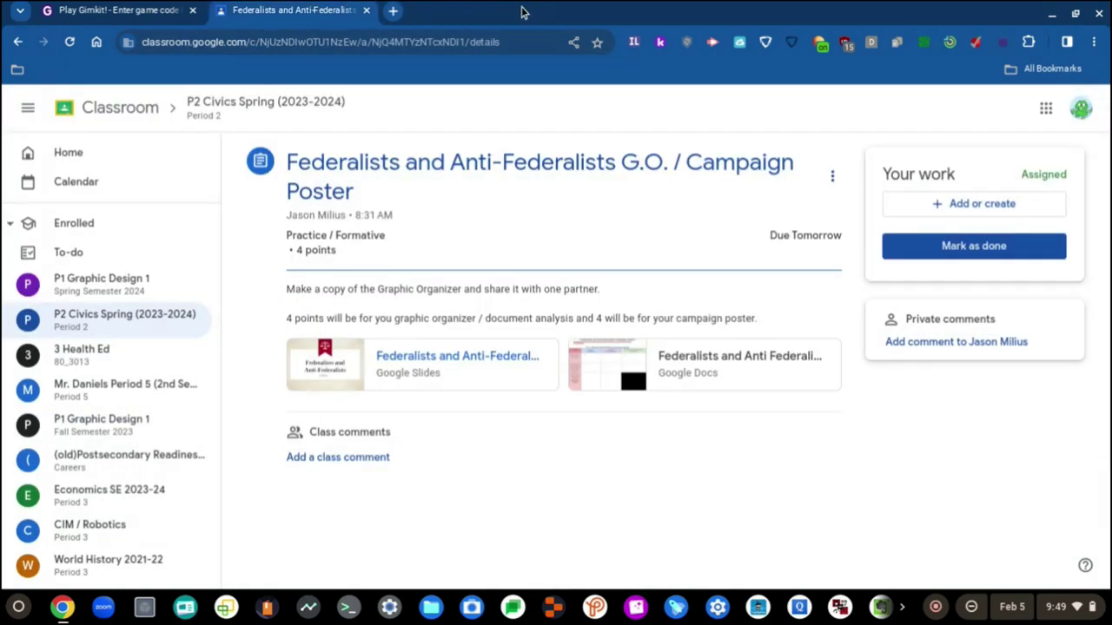
Open the shared "Copy of Federalists and Anti Federalists" document from its Gmail notification and place the cursor in the Federalists beliefs cell
{"action": "left_click", "coordinate": [1044, 108]}
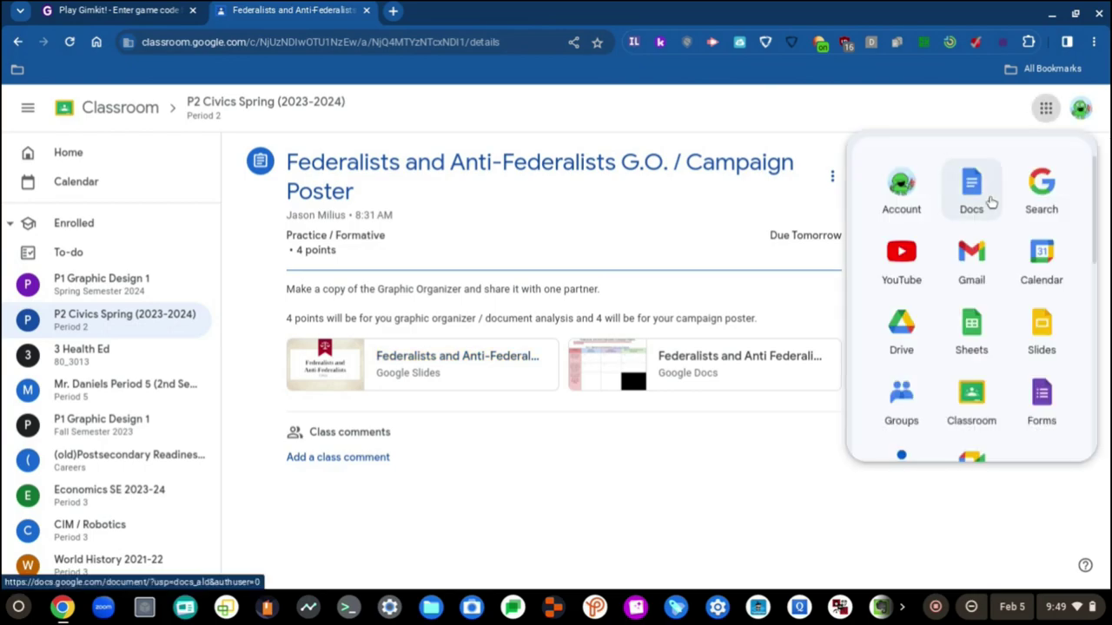
{"action": "left_click", "coordinate": [969, 260]}
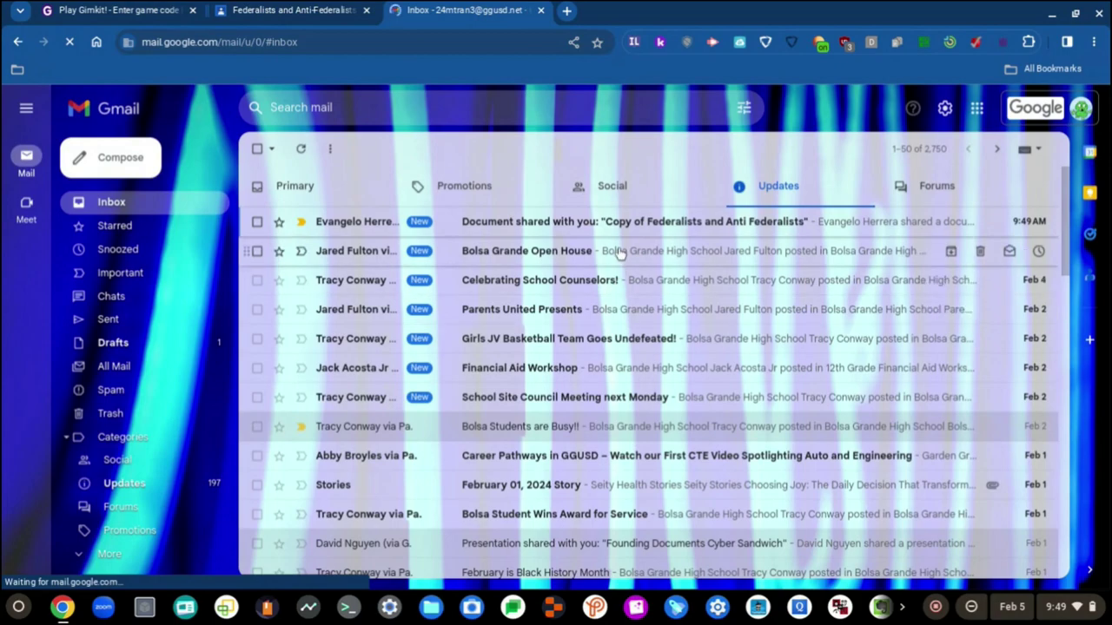
{"action": "left_click", "coordinate": [575, 222]}
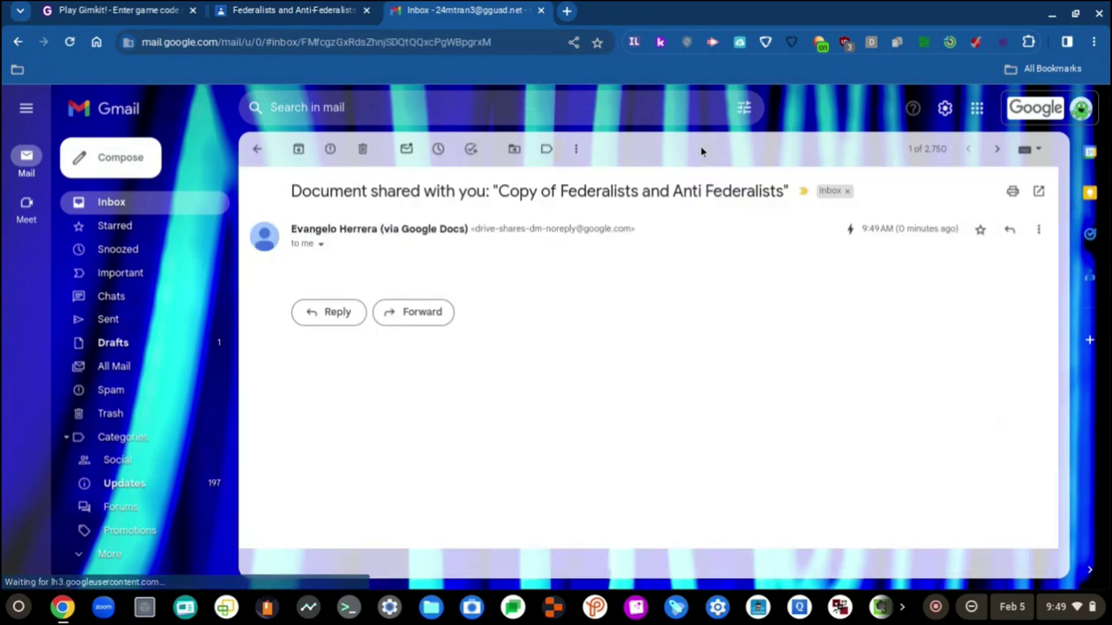
{"action": "scroll", "coordinate": [585, 330], "scroll_direction": "down", "scroll_amount": 2}
{"action": "left_click", "coordinate": [467, 336]}
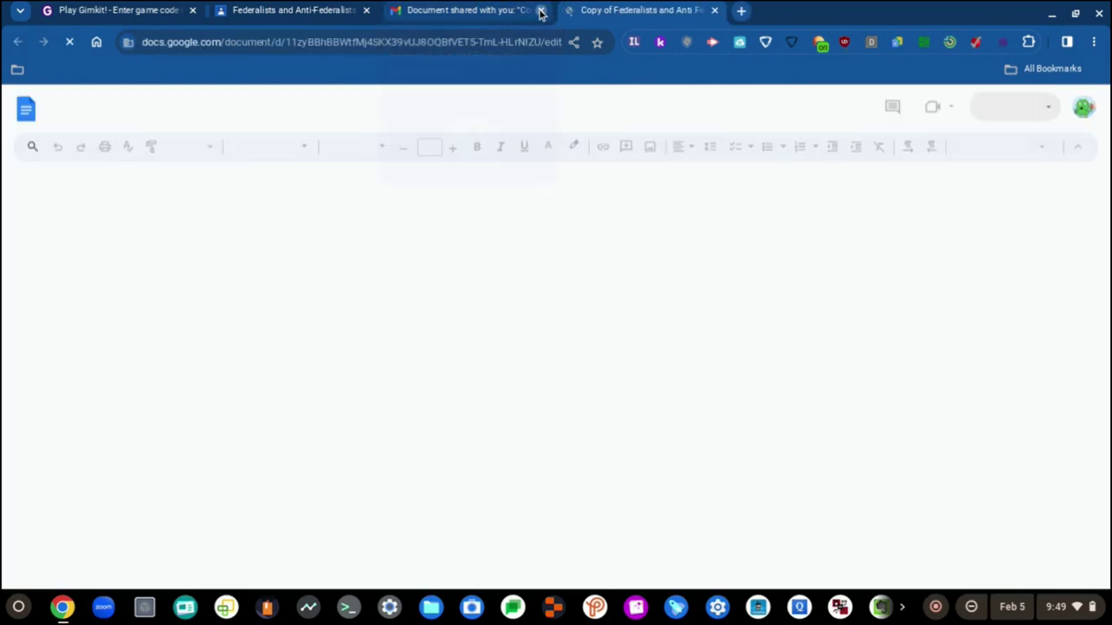
{"action": "left_click", "coordinate": [540, 11]}
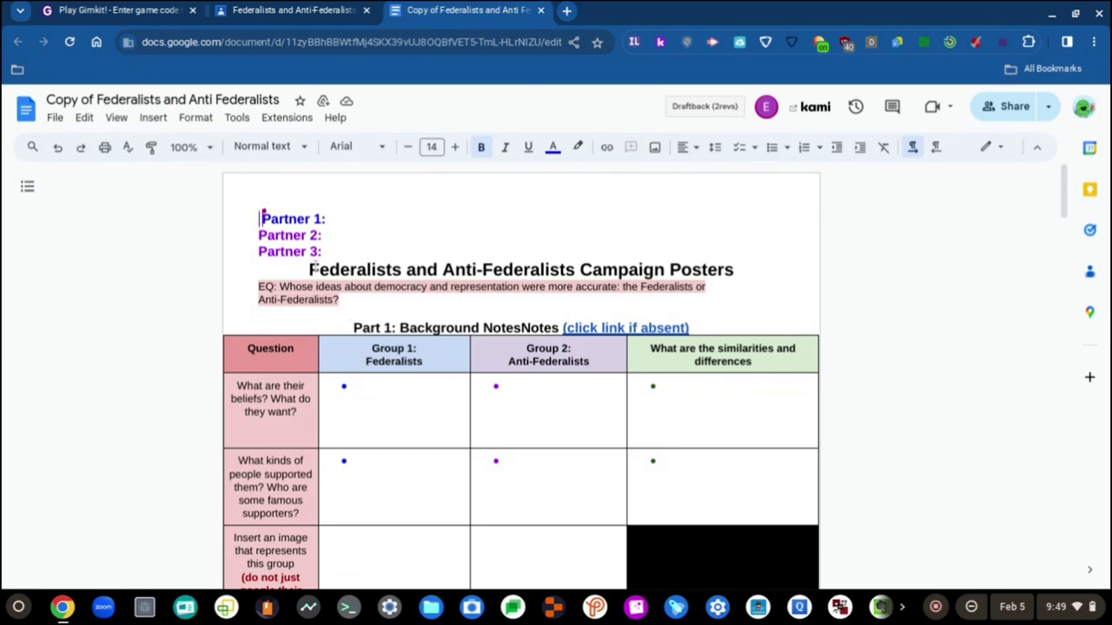
{"action": "left_click", "coordinate": [371, 388]}
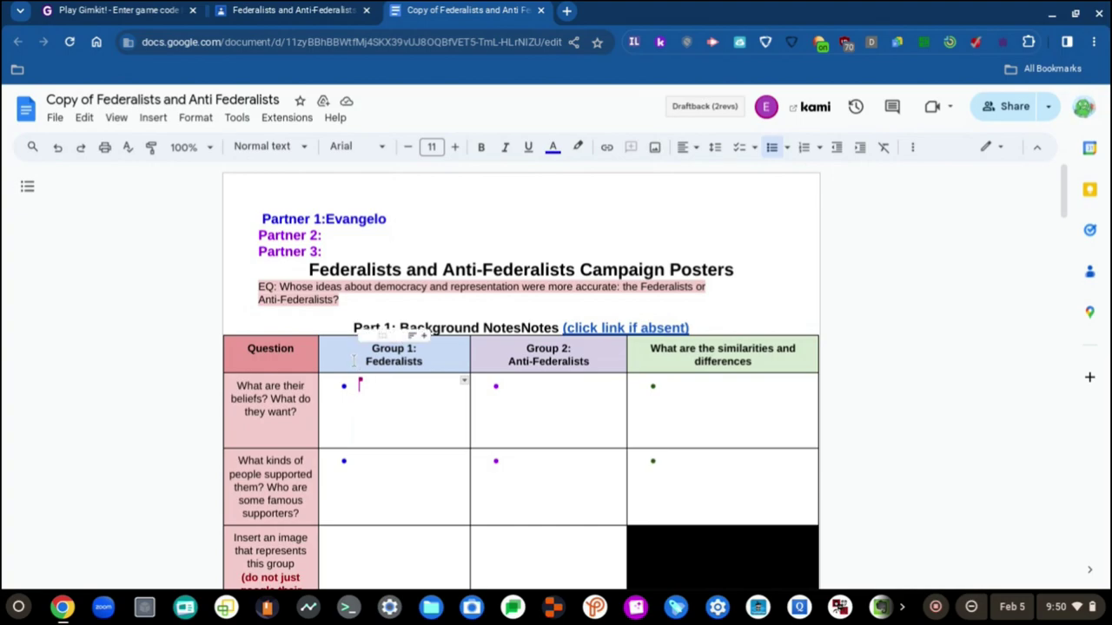
Reopen the Federalists and Anti-Federalists (Civics) slides from the Classroom assignment and view the objective and directions slides
{"action": "left_click", "coordinate": [282, 8]}
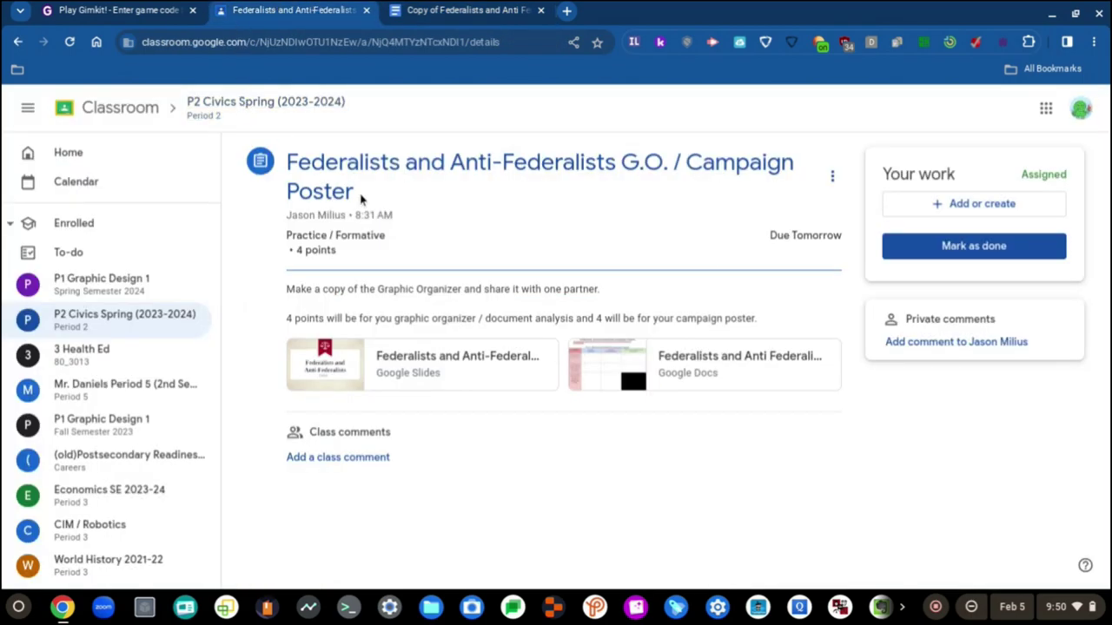
{"action": "left_click", "coordinate": [431, 367]}
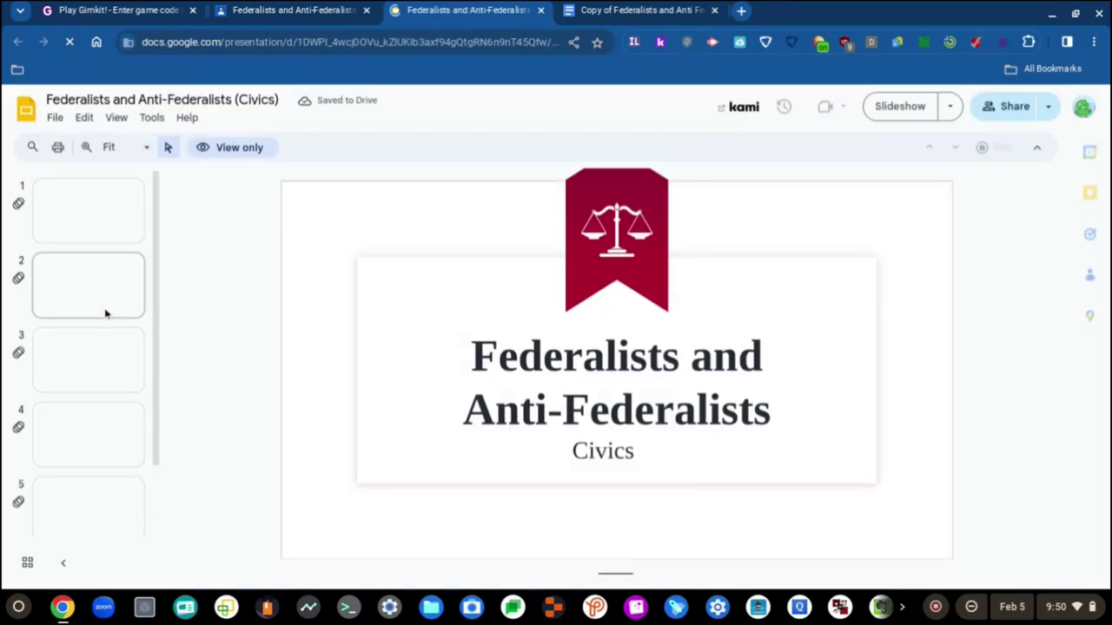
{"action": "scroll", "coordinate": [104, 312], "scroll_direction": "down", "scroll_amount": 3}
{"action": "scroll", "coordinate": [98, 321], "scroll_direction": "up", "scroll_amount": 3}
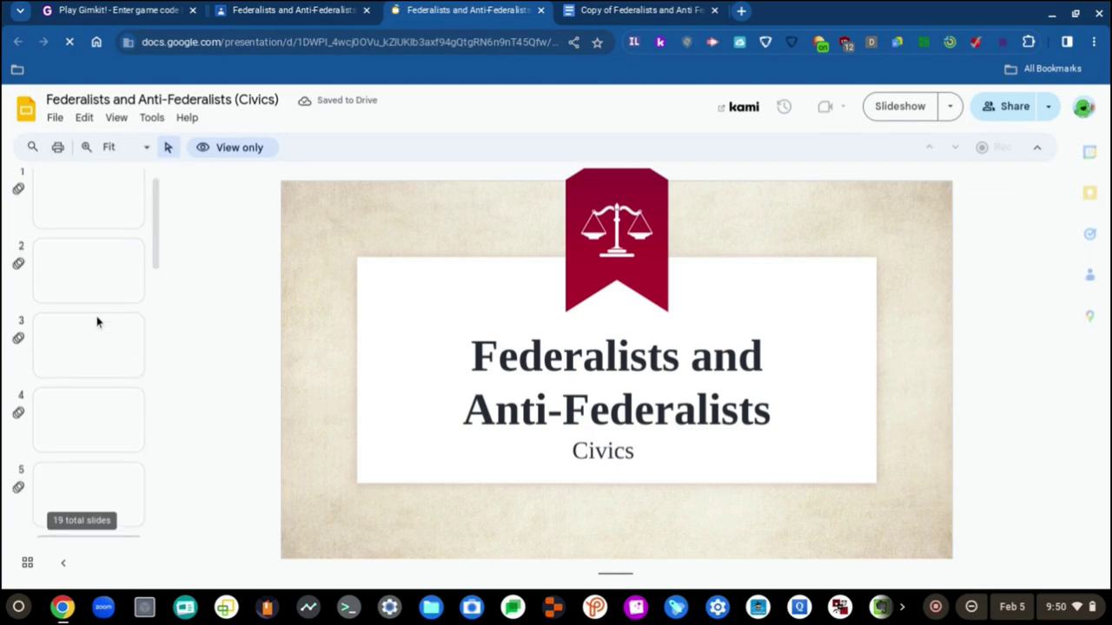
{"action": "left_click", "coordinate": [103, 344]}
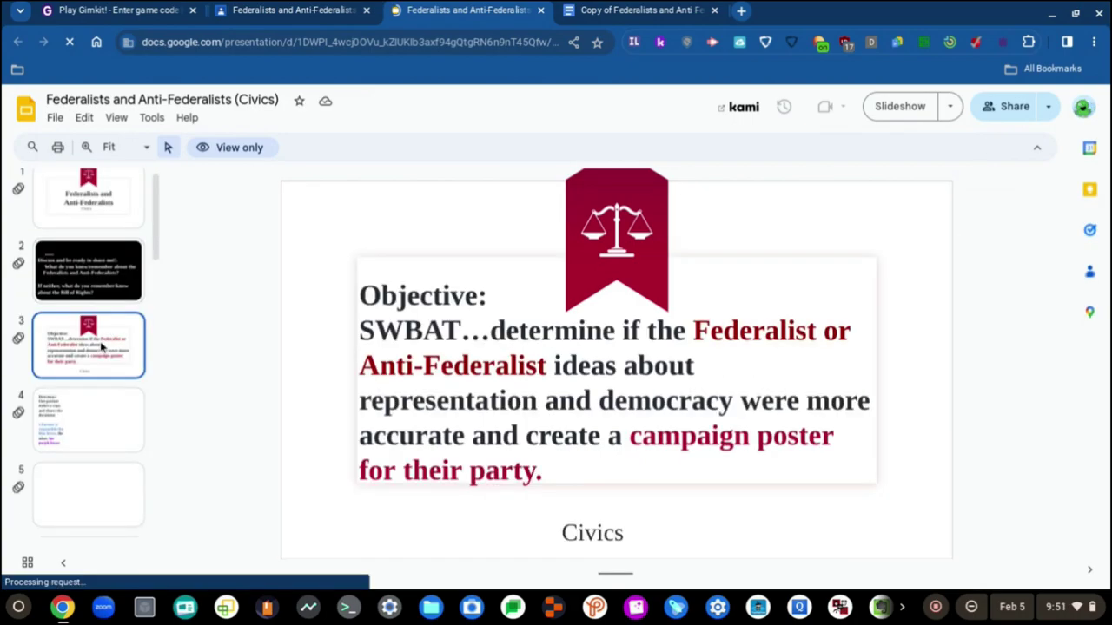
{"action": "left_click", "coordinate": [90, 420]}
{"action": "scroll", "coordinate": [87, 421], "scroll_direction": "down", "scroll_amount": 1}
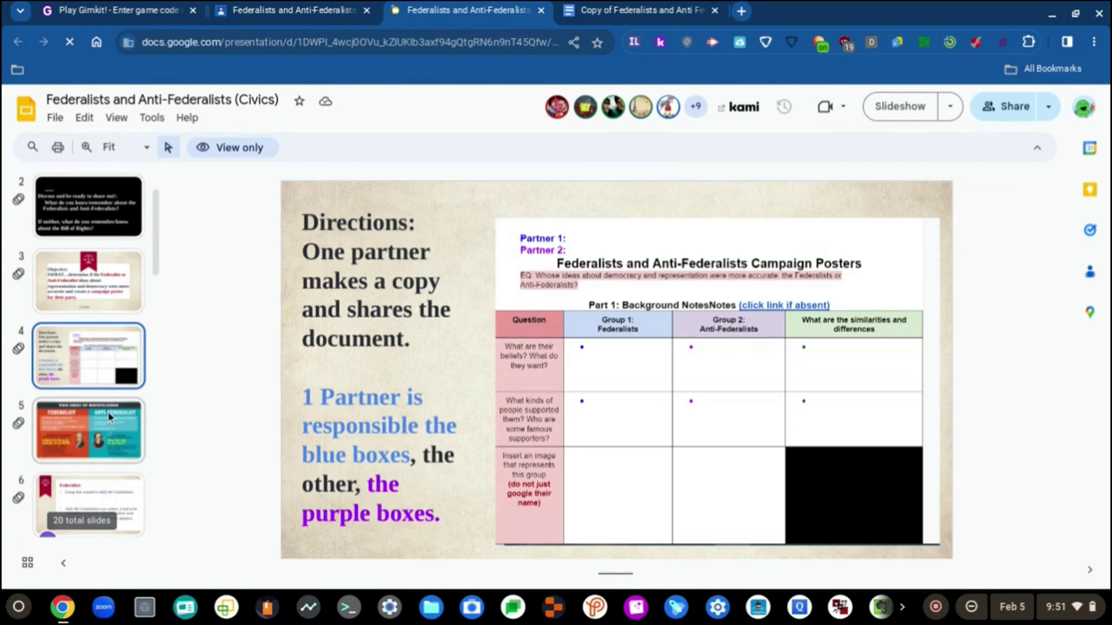
Examine the Federalist and Anti-Federalist positions on slide 5, "Two Sides of Ratification", at an enlarged zoom
{"action": "left_click", "coordinate": [108, 411]}
{"action": "scroll", "coordinate": [479, 394], "scroll_direction": "up", "scroll_amount": 5}
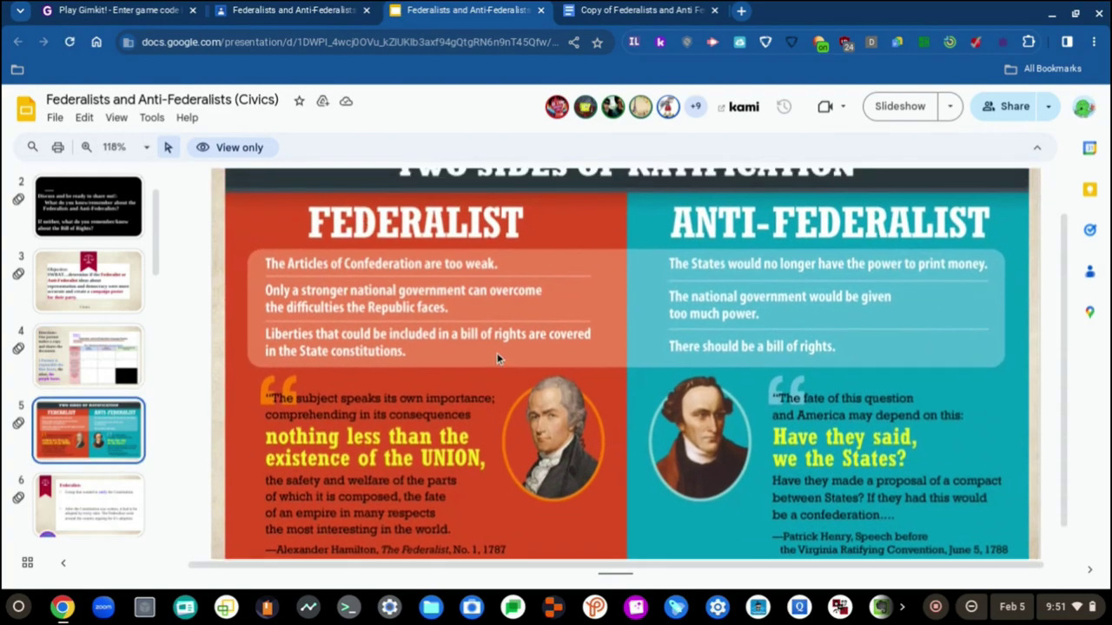
{"action": "left_click", "coordinate": [91, 493]}
{"action": "left_click", "coordinate": [90, 438]}
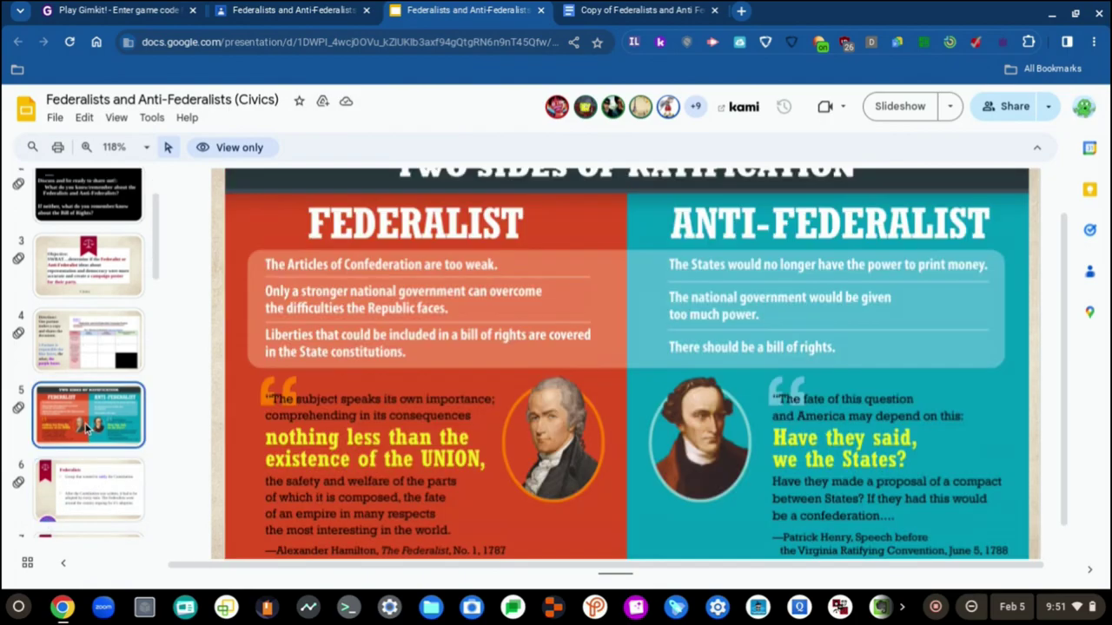
{"action": "scroll", "coordinate": [401, 466], "scroll_direction": "up", "scroll_amount": 2}
{"action": "scroll", "coordinate": [400, 466], "scroll_direction": "up", "scroll_amount": 1}
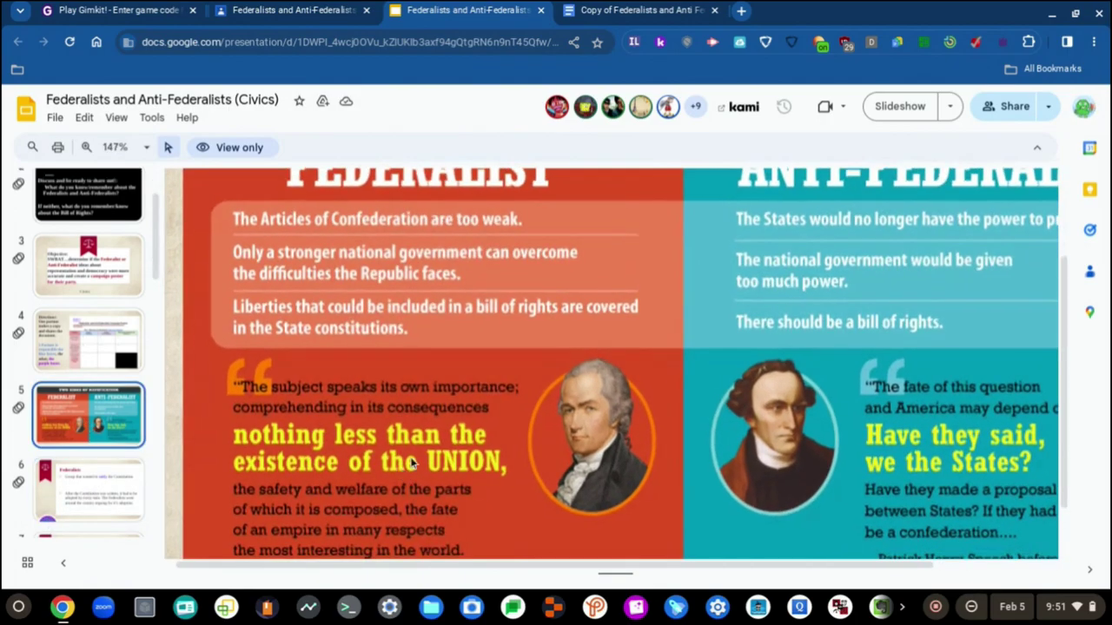
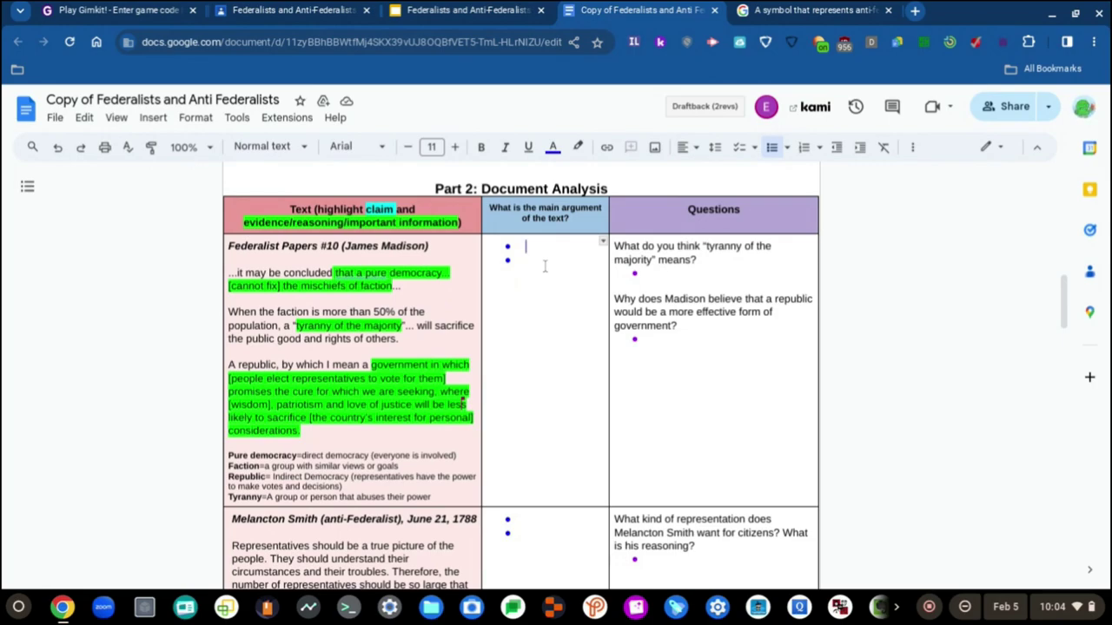
Enter "Democracy will tear them open" as the first main-argument bullet for Federalist Papers #10
{"action": "type", "text": "Dem"}
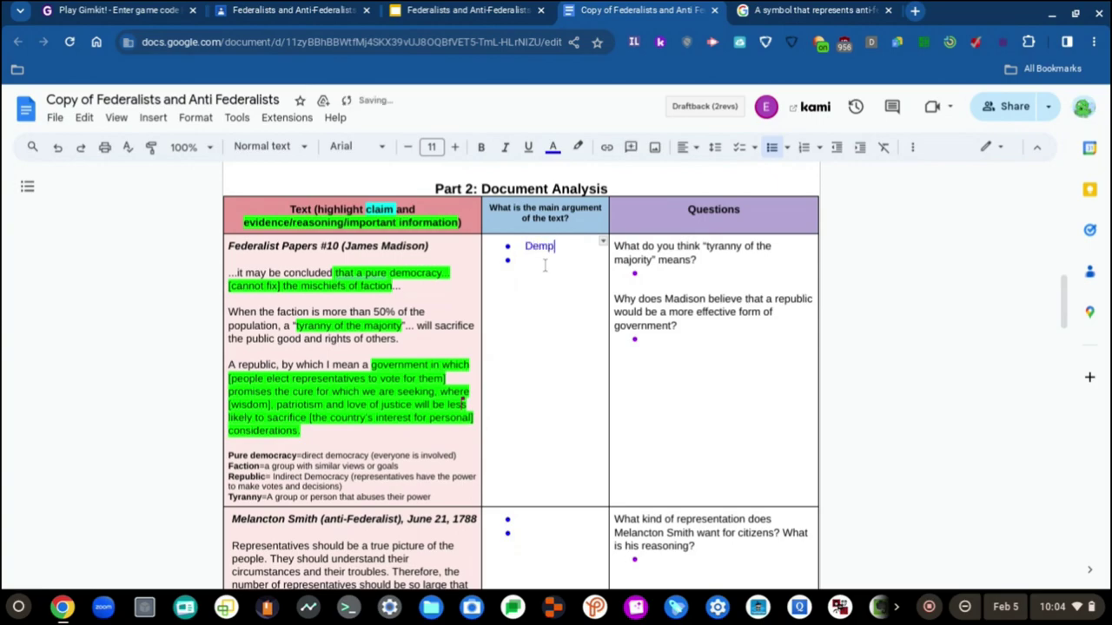
{"action": "type", "text": "oc"}
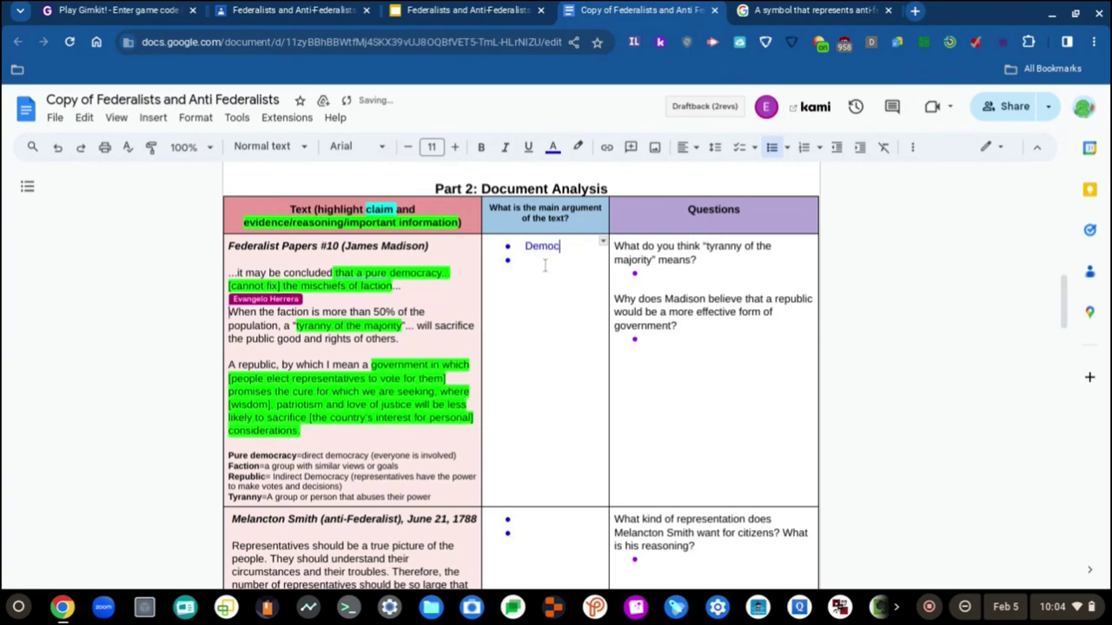
{"action": "type", "text": "racy"}
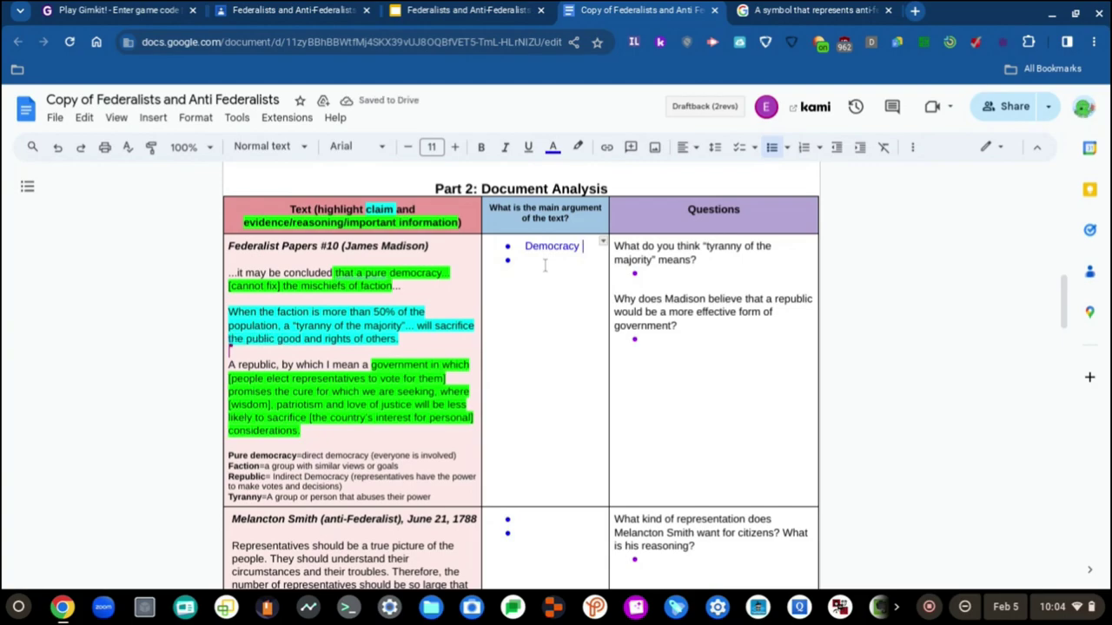
{"action": "type", "text": "will"}
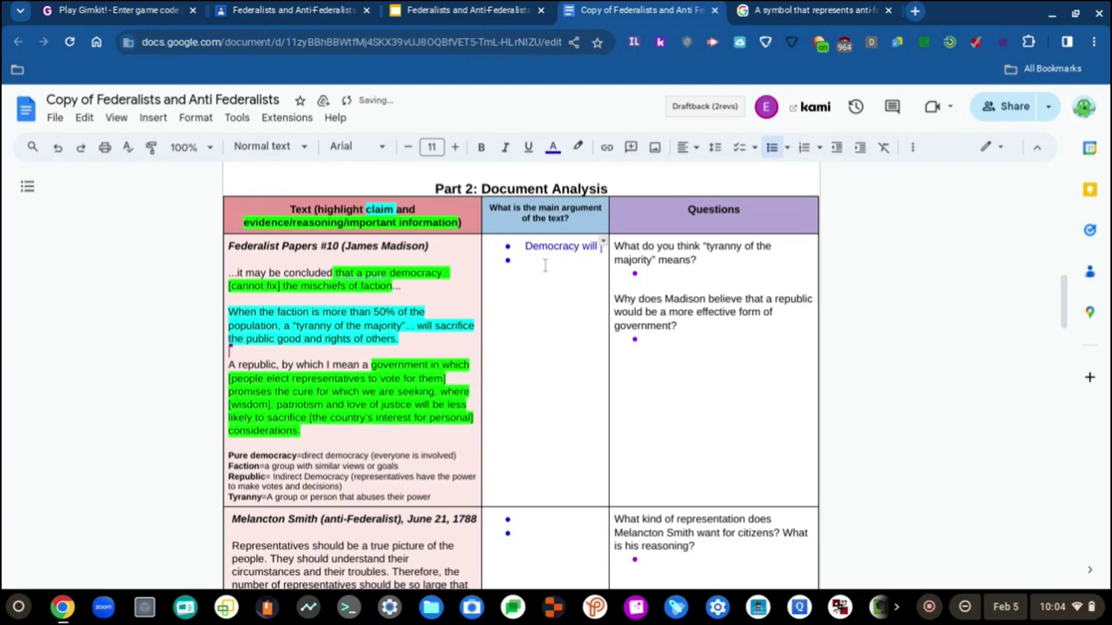
{"action": "type", "text": " tear them"}
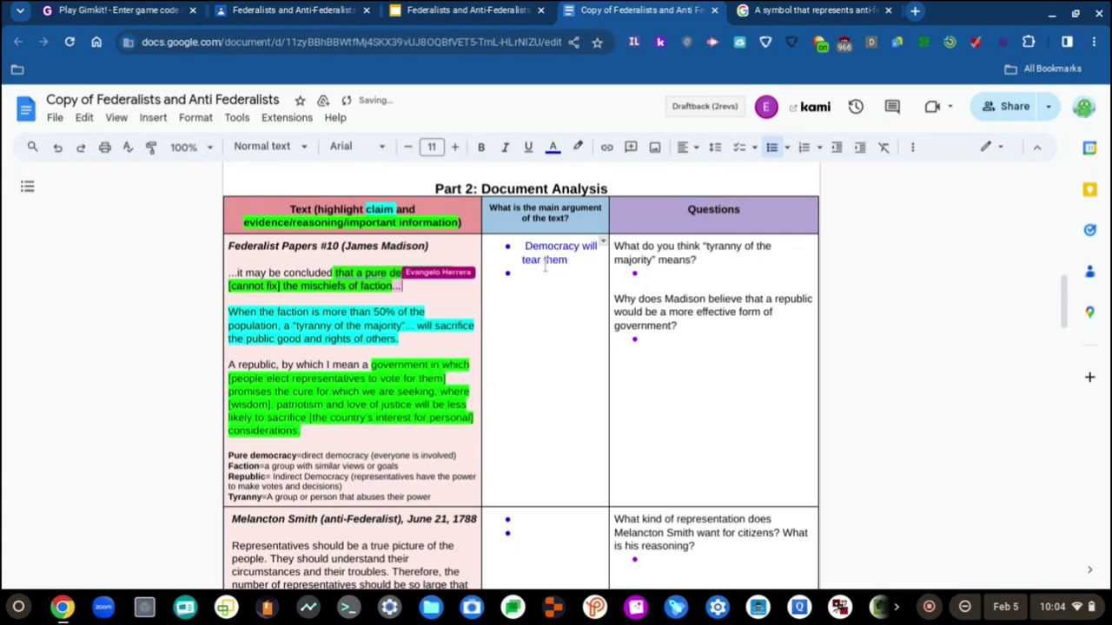
{"action": "type", "text": " open"}
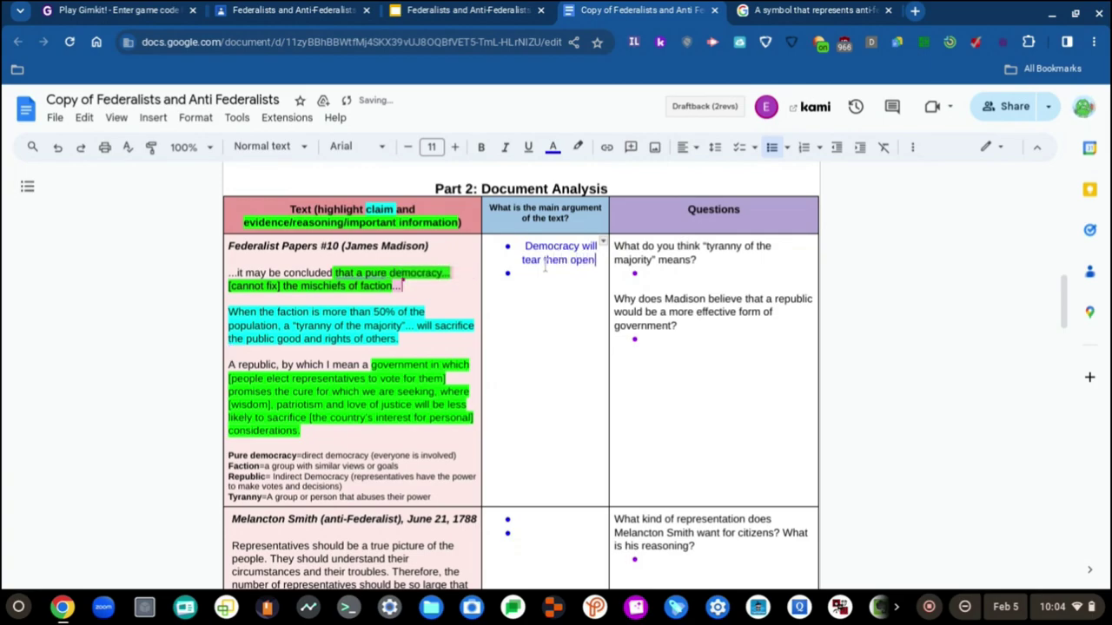
Fill the second main-argument bullet for Federalist Papers #10 with "They also see how bad democracy is", applying the suggested spelling "democracy"
{"action": "left_click", "coordinate": [571, 272]}
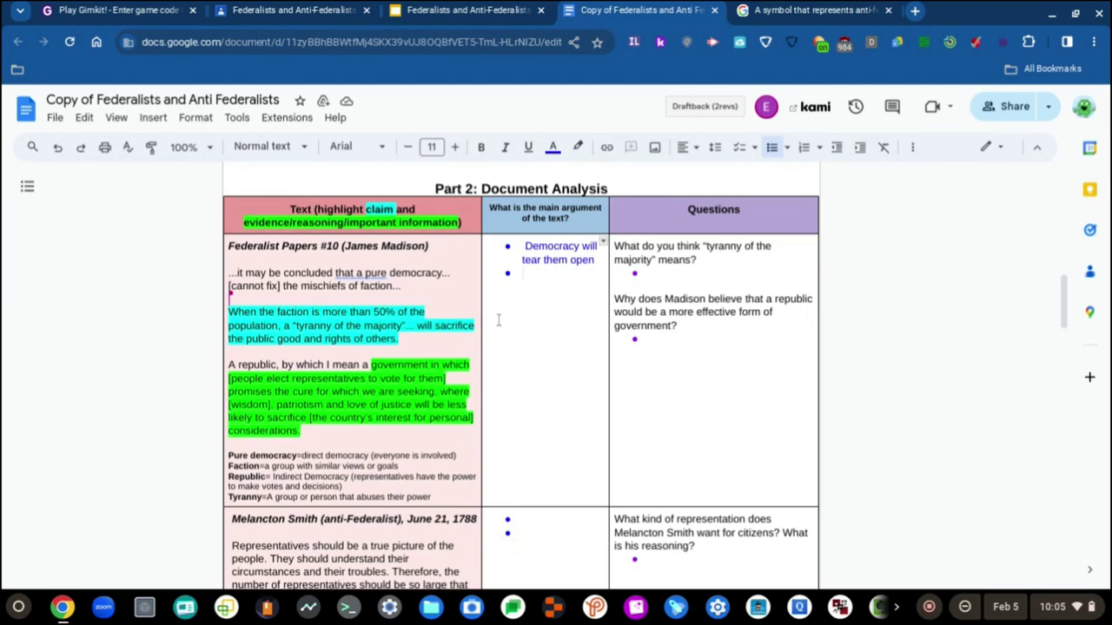
{"action": "type", "text": "T"}
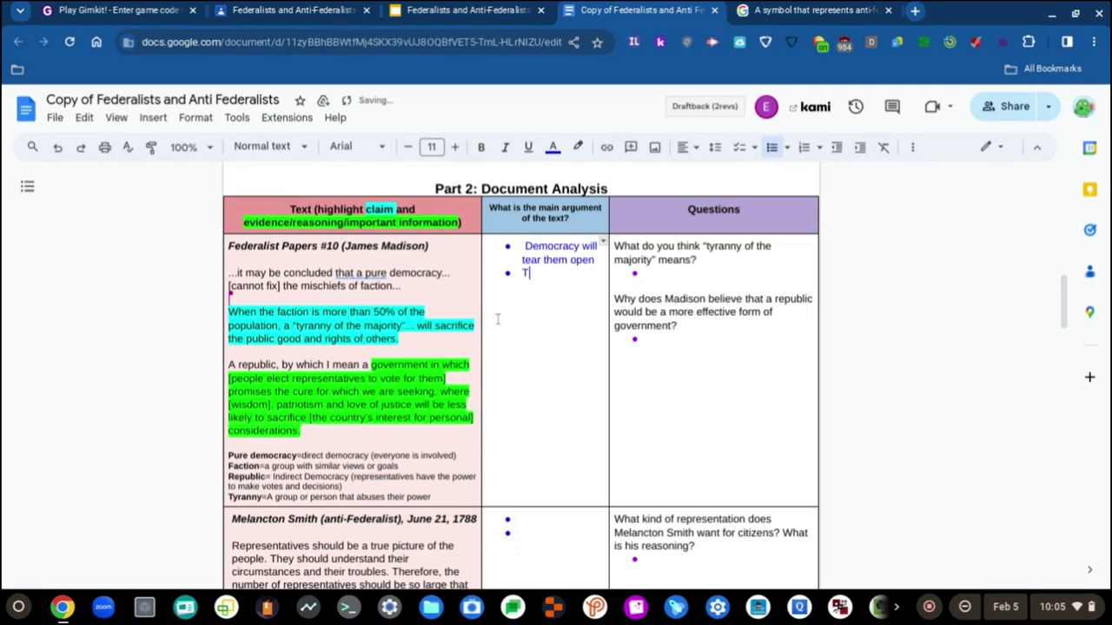
{"action": "type", "text": "hey also see hpo"}
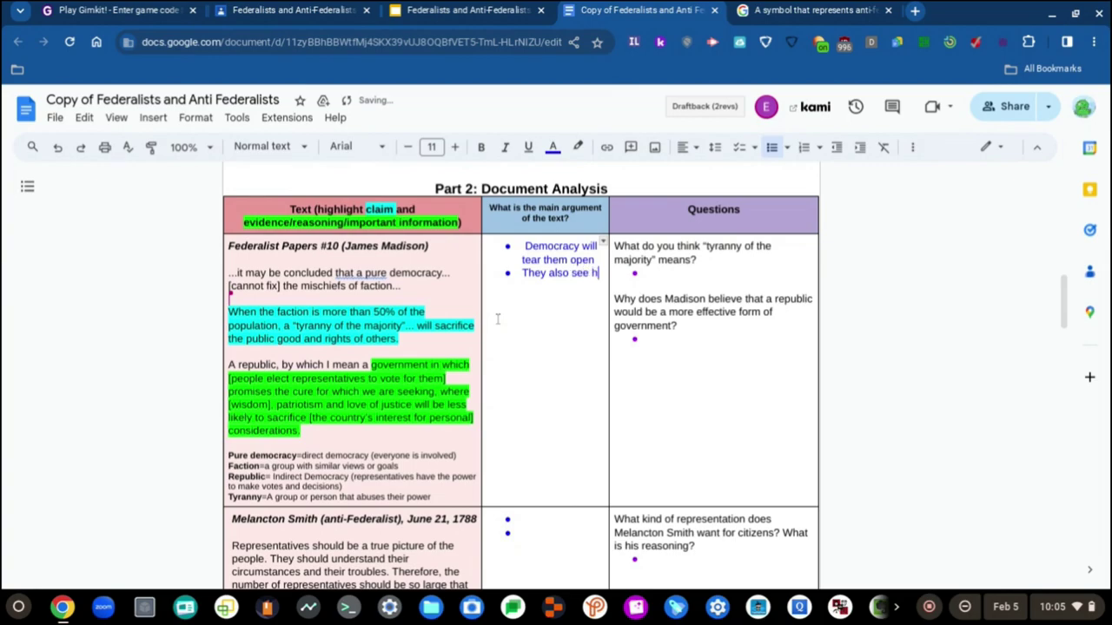
{"action": "key", "text": "BackSpace"}
{"action": "key", "text": "BackSpace"}
{"action": "key", "text": "BackSpace"}
{"action": "type", "text": "how bad "}
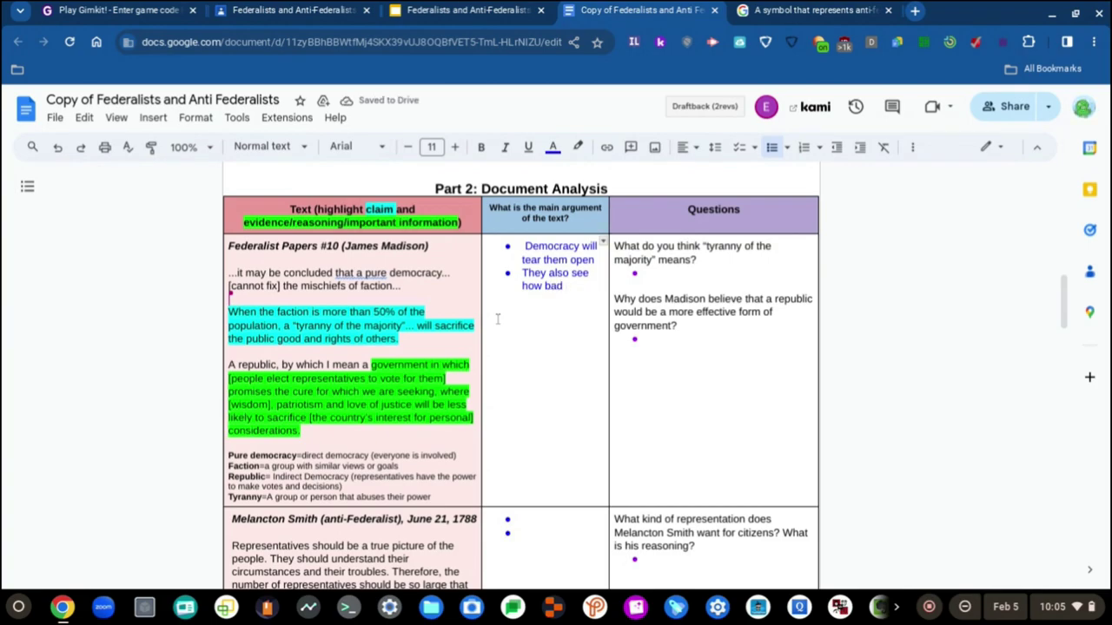
{"action": "type", "text": "indemocr"}
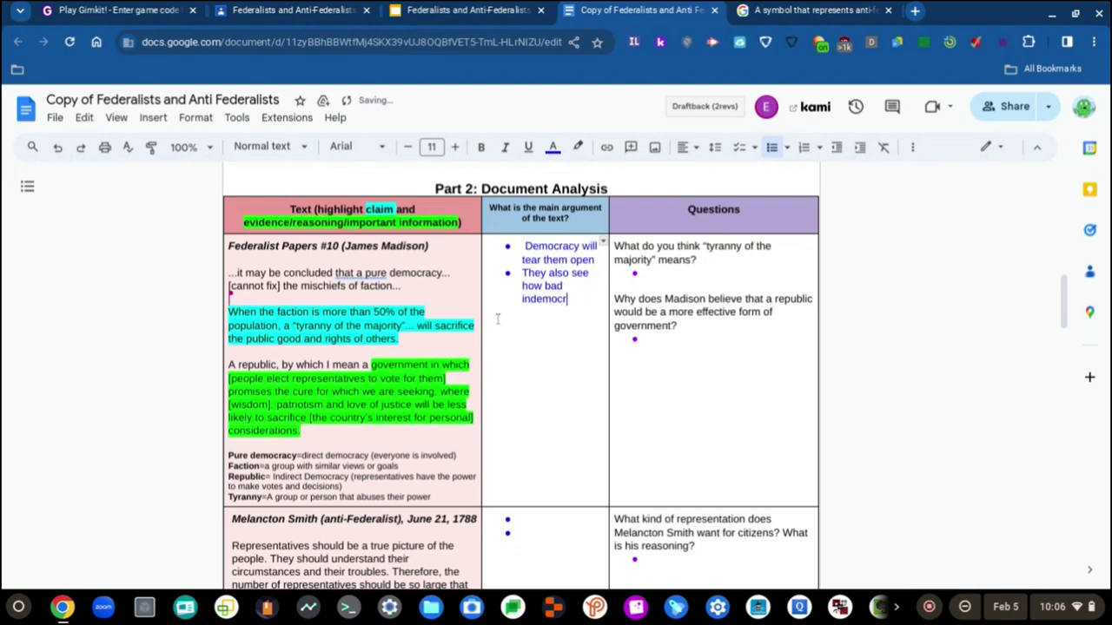
{"action": "type", "text": "acy is"}
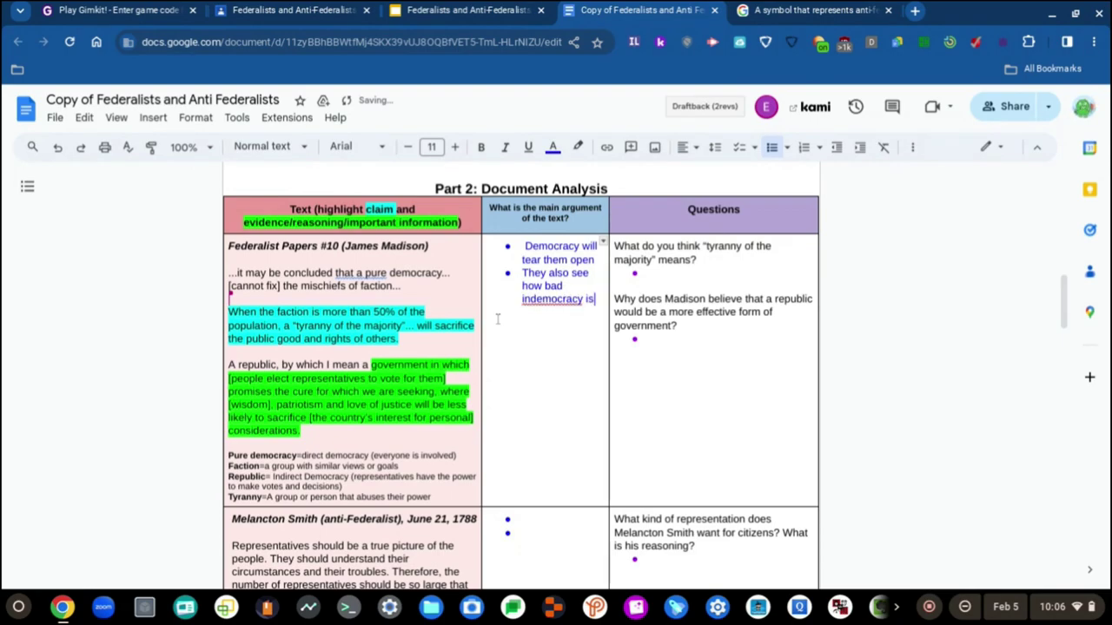
{"action": "left_click", "coordinate": [562, 299]}
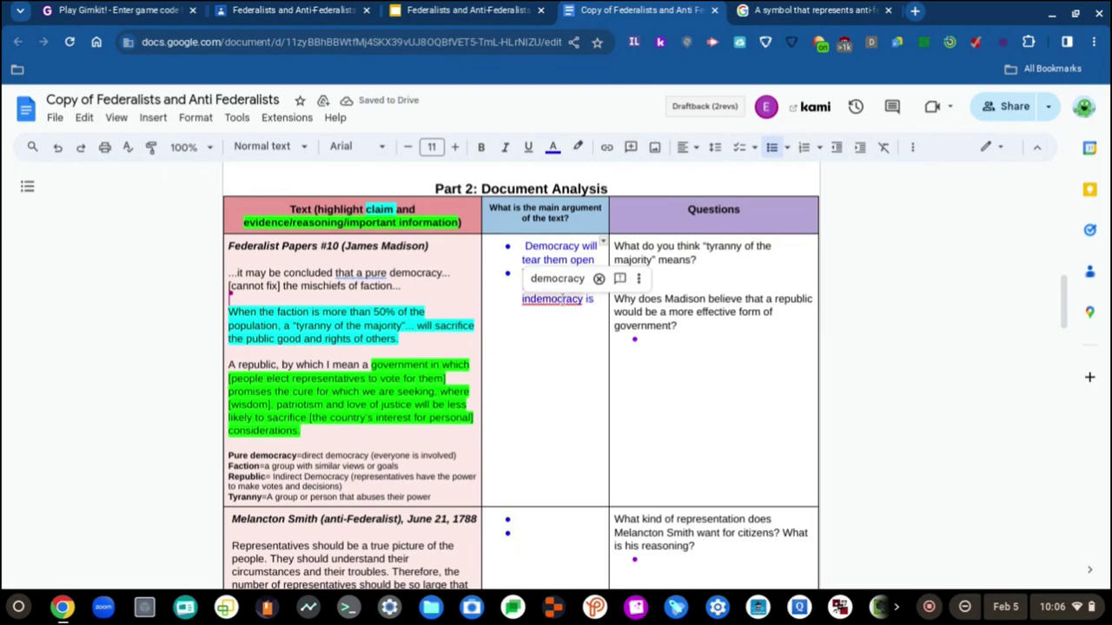
{"action": "left_click", "coordinate": [558, 279]}
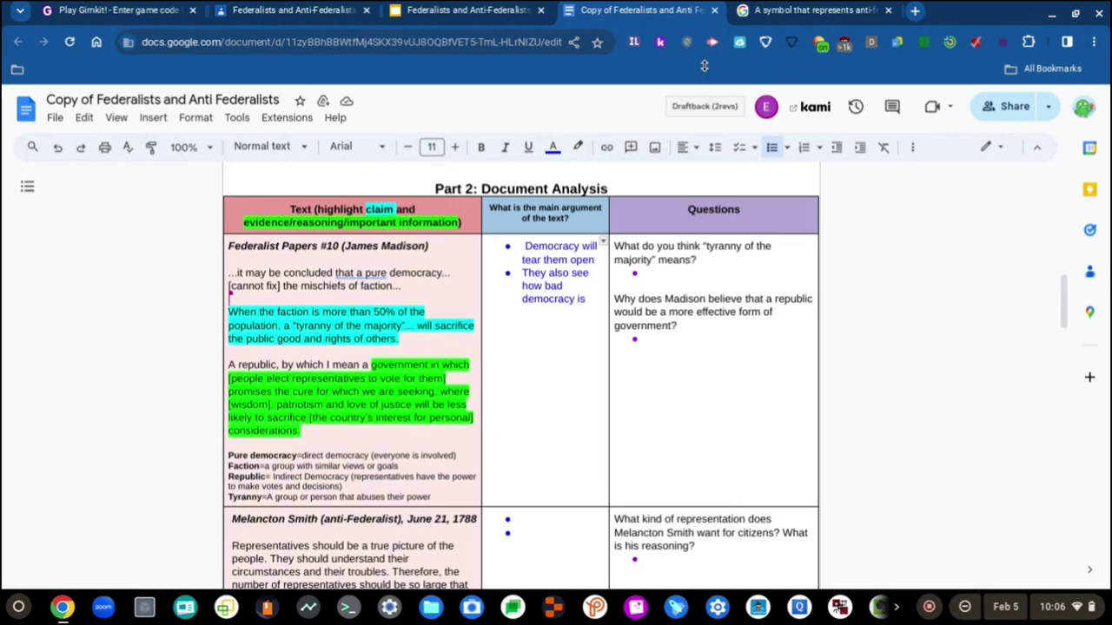
Replace the anti-federalist symbol image search with a search for "indemocracy" and show all result types
{"action": "left_click", "coordinate": [860, 10]}
{"action": "left_click", "coordinate": [485, 103]}
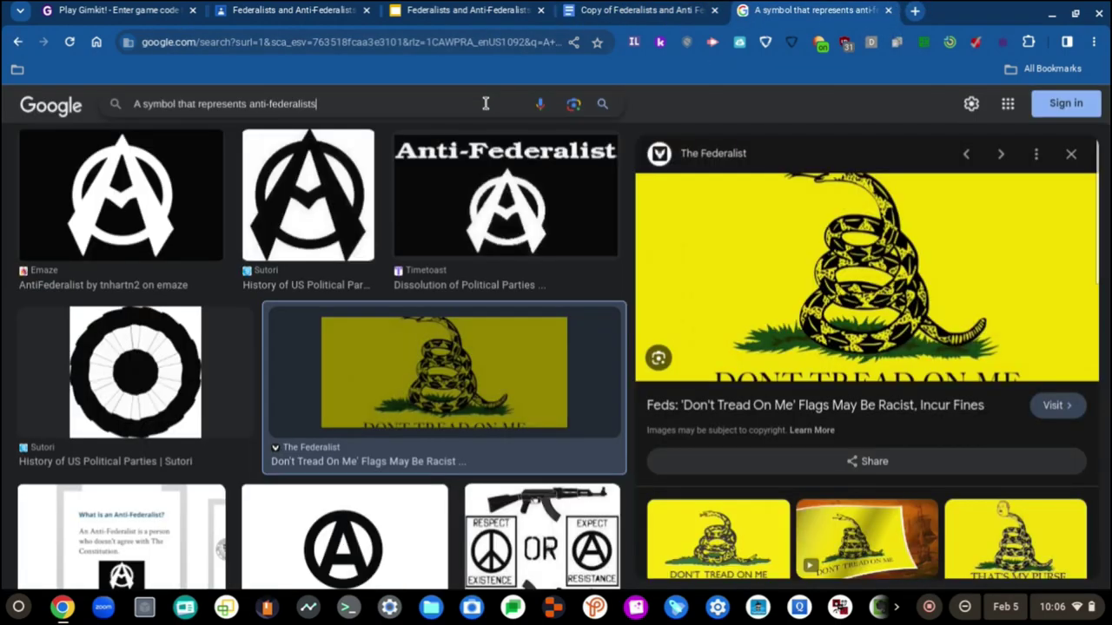
{"action": "key", "text": "ctrl+a"}
{"action": "type", "text": "indemocracy"}
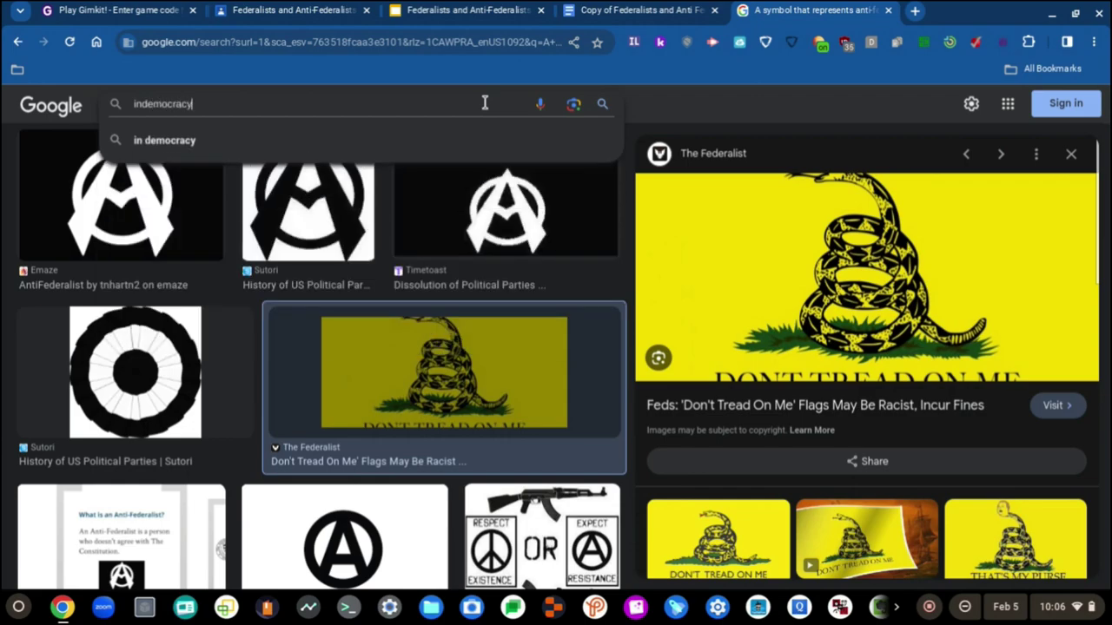
{"action": "key", "text": "Return"}
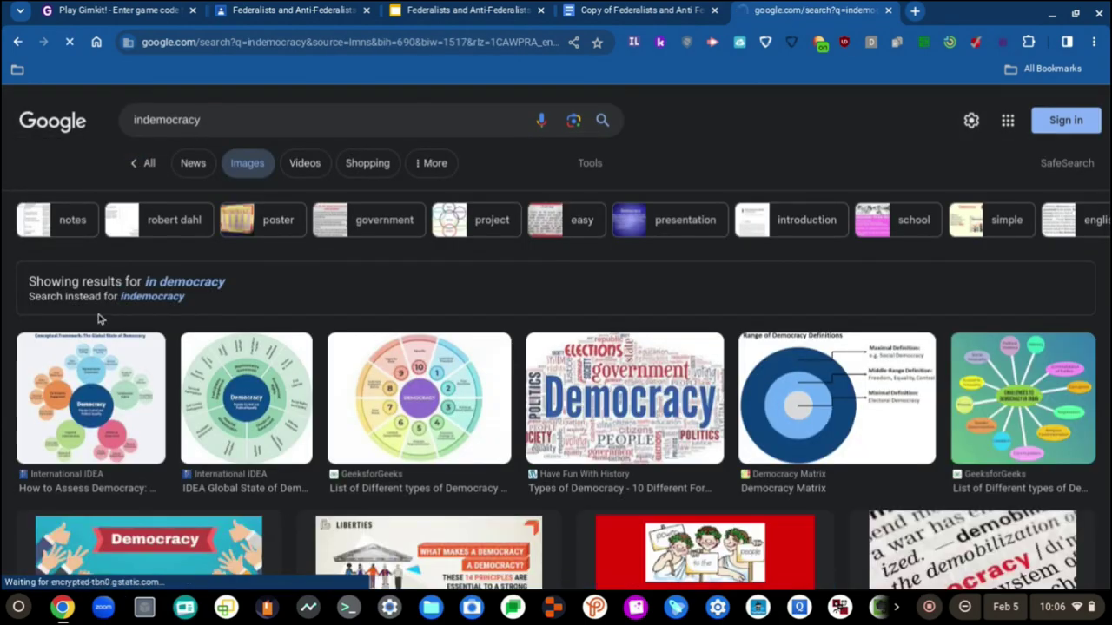
{"action": "left_click", "coordinate": [144, 162]}
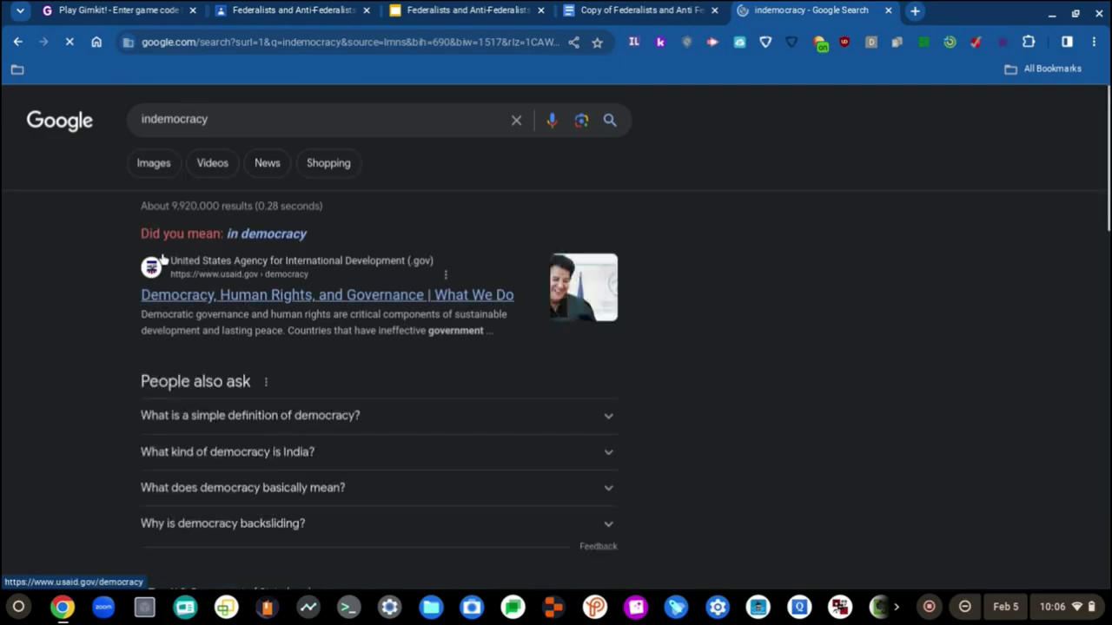
Search for "democracy", read its expanded dictionary definition and origin, and close the search page
{"action": "left_click", "coordinate": [148, 119]}
{"action": "key", "text": "BackSpace"}
{"action": "key", "text": "BackSpace"}
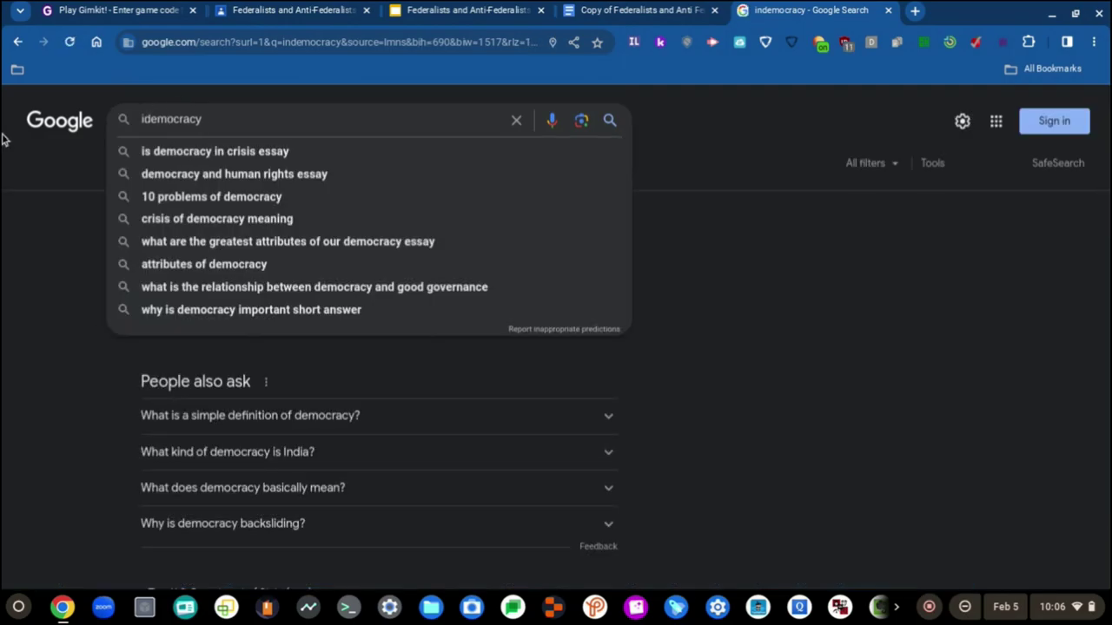
{"action": "key", "text": "Return"}
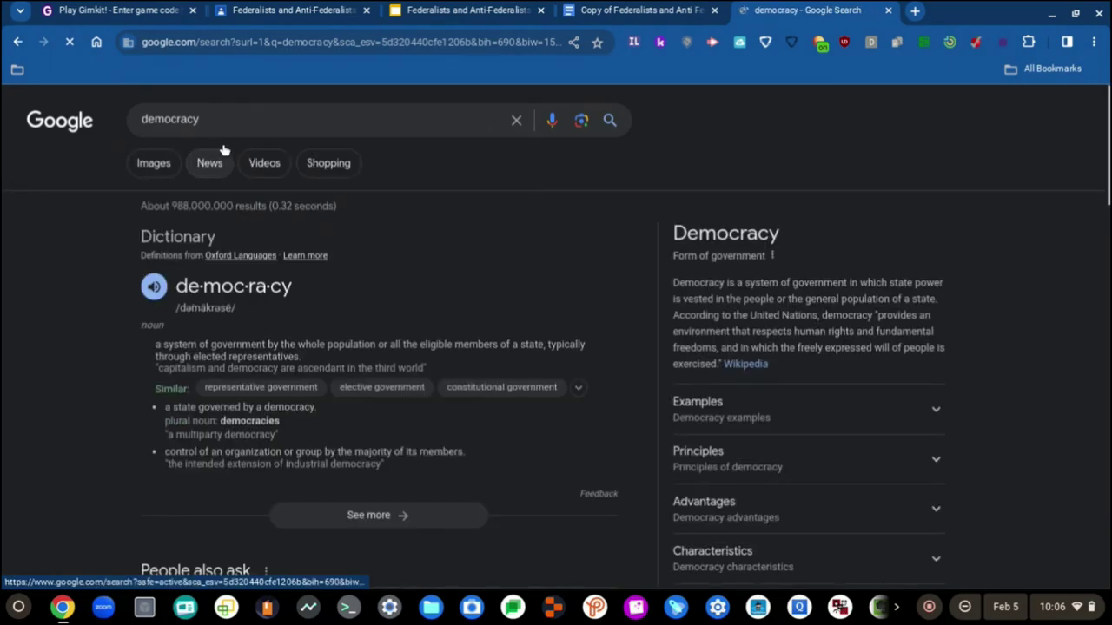
{"action": "left_click", "coordinate": [322, 525]}
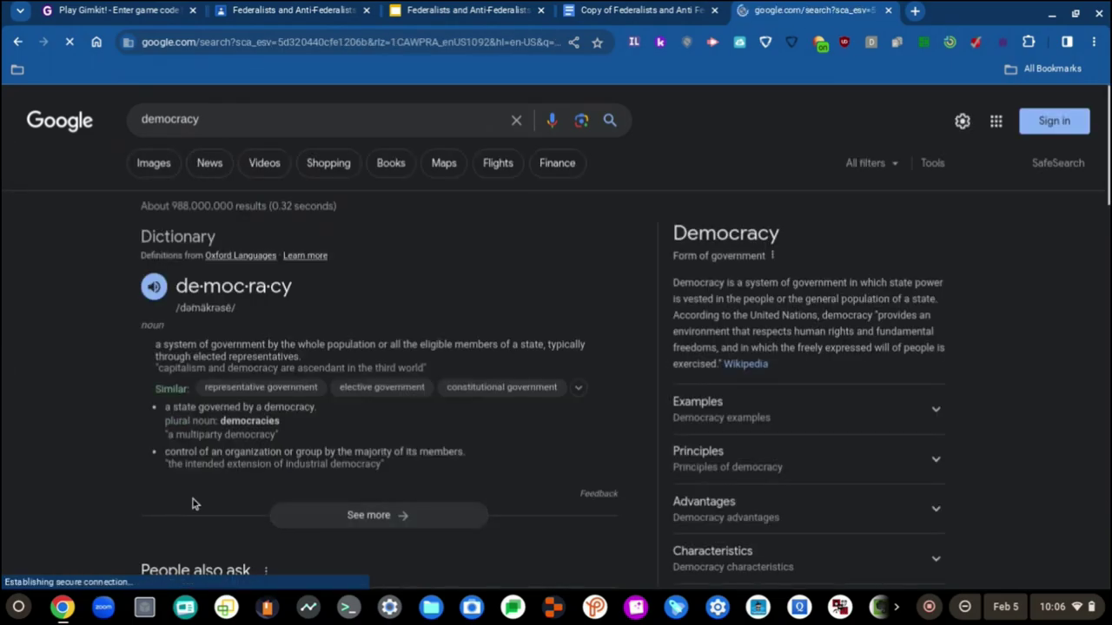
{"action": "scroll", "coordinate": [100, 431], "scroll_direction": "down", "scroll_amount": 4}
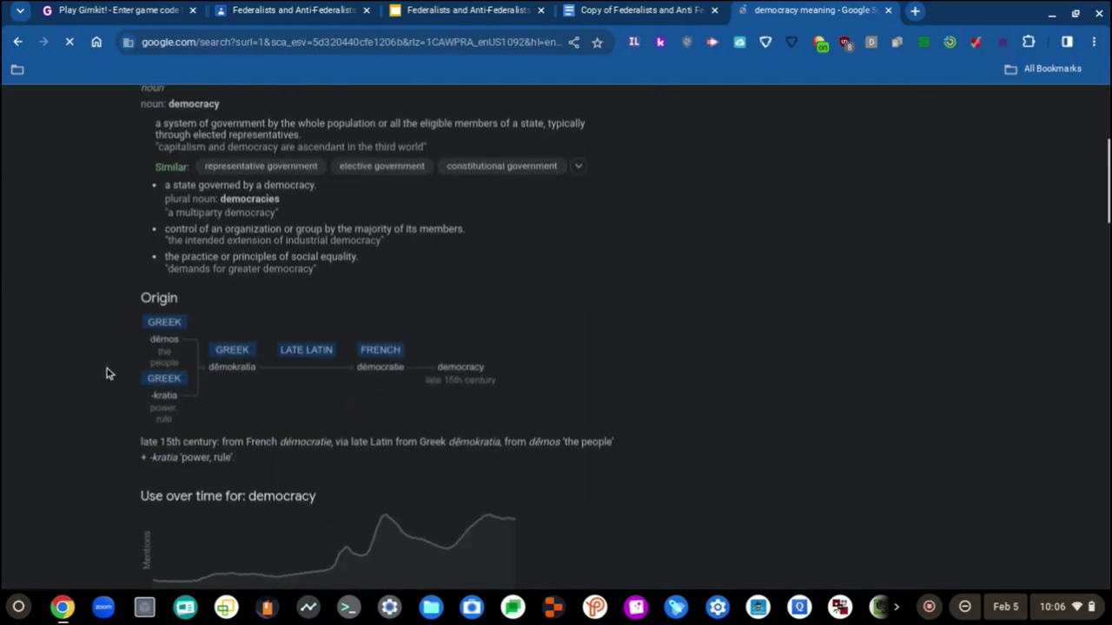
{"action": "scroll", "coordinate": [107, 372], "scroll_direction": "up", "scroll_amount": 1}
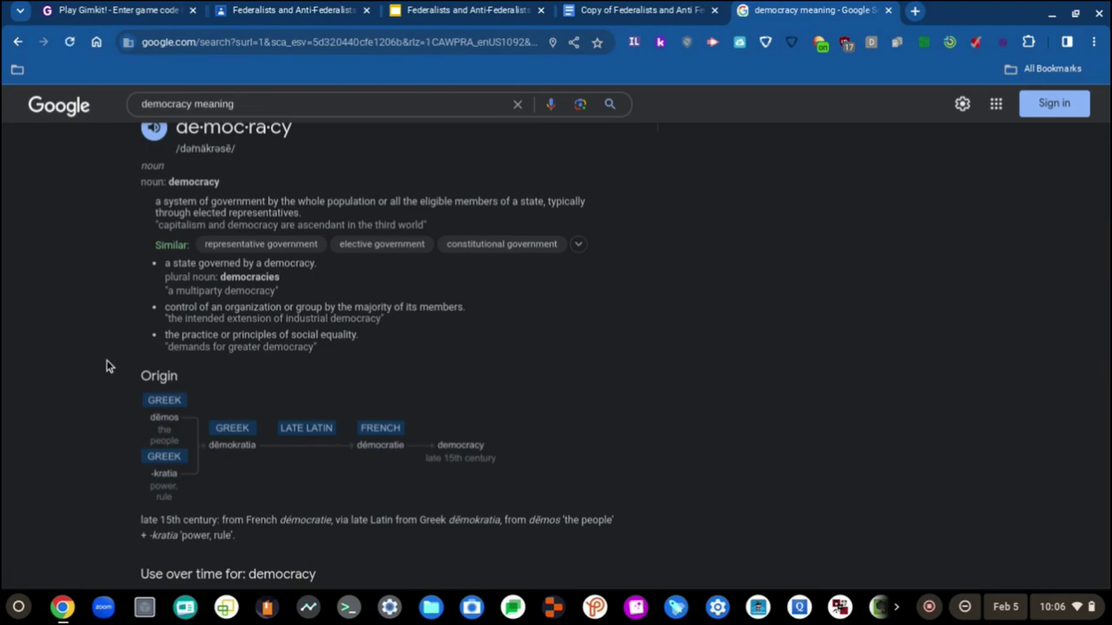
{"action": "left_click", "coordinate": [888, 11]}
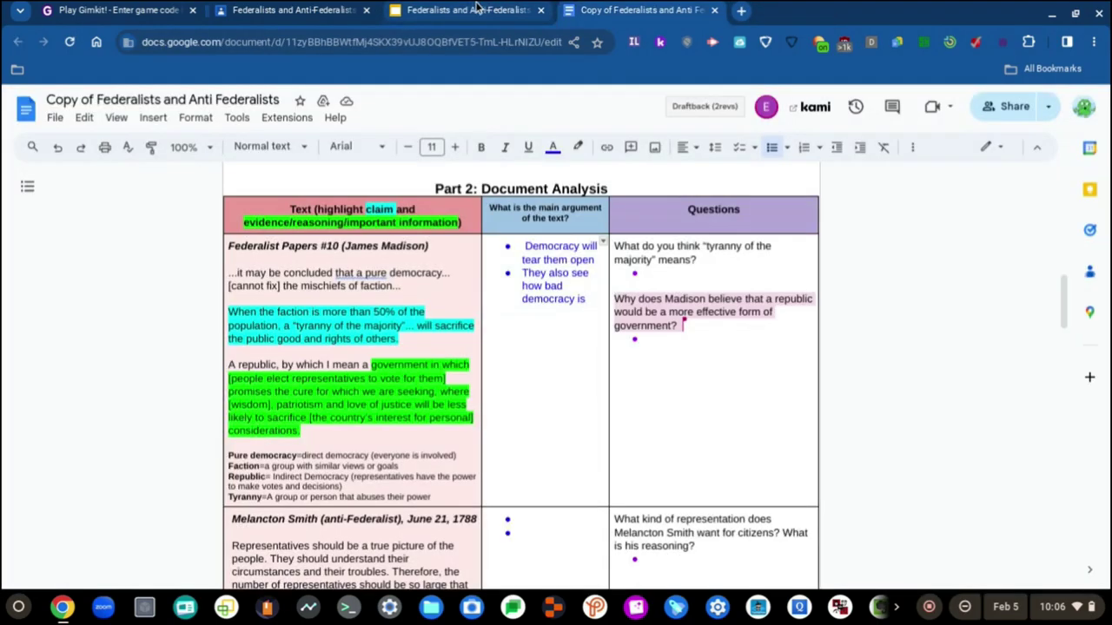
Begin the answer to the "tyranny of the majority" question in the Federalist Papers #10 row with "It means that an"
{"action": "left_click", "coordinate": [469, 10]}
{"action": "left_click", "coordinate": [690, 7]}
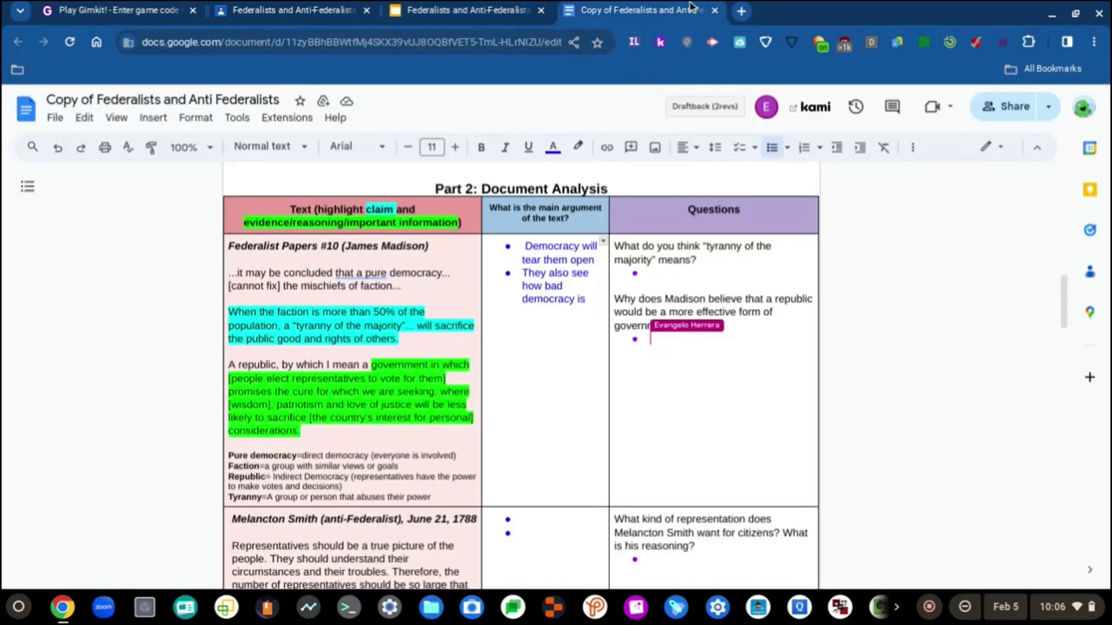
{"action": "left_click", "coordinate": [551, 331]}
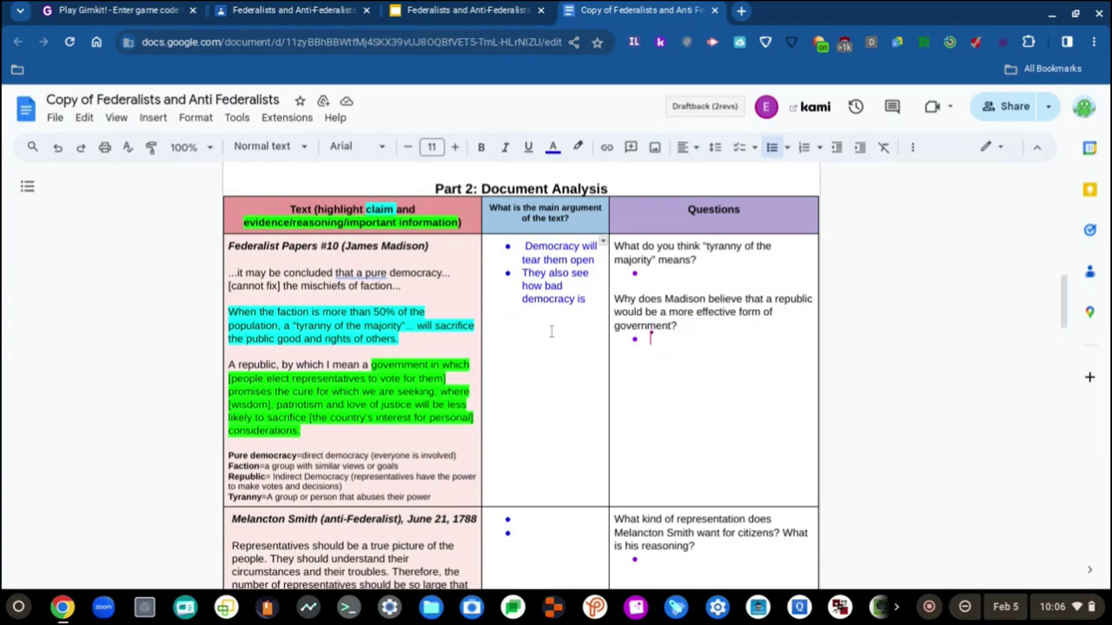
{"action": "left_click", "coordinate": [683, 280]}
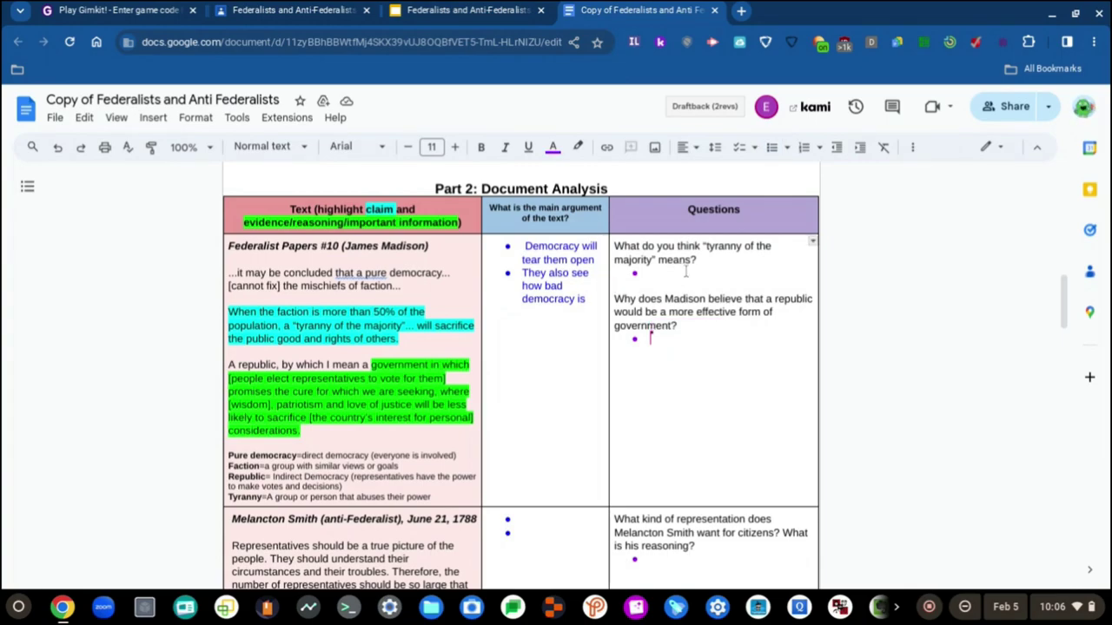
{"action": "scroll", "coordinate": [557, 273], "scroll_direction": "up", "scroll_amount": 5}
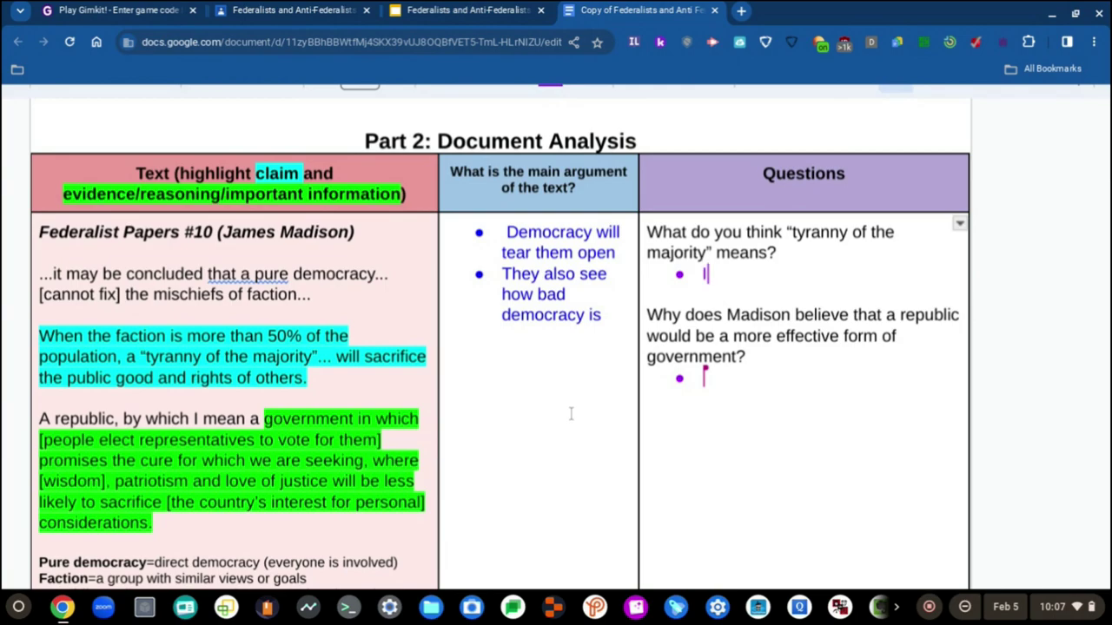
{"action": "type", "text": "t means th"}
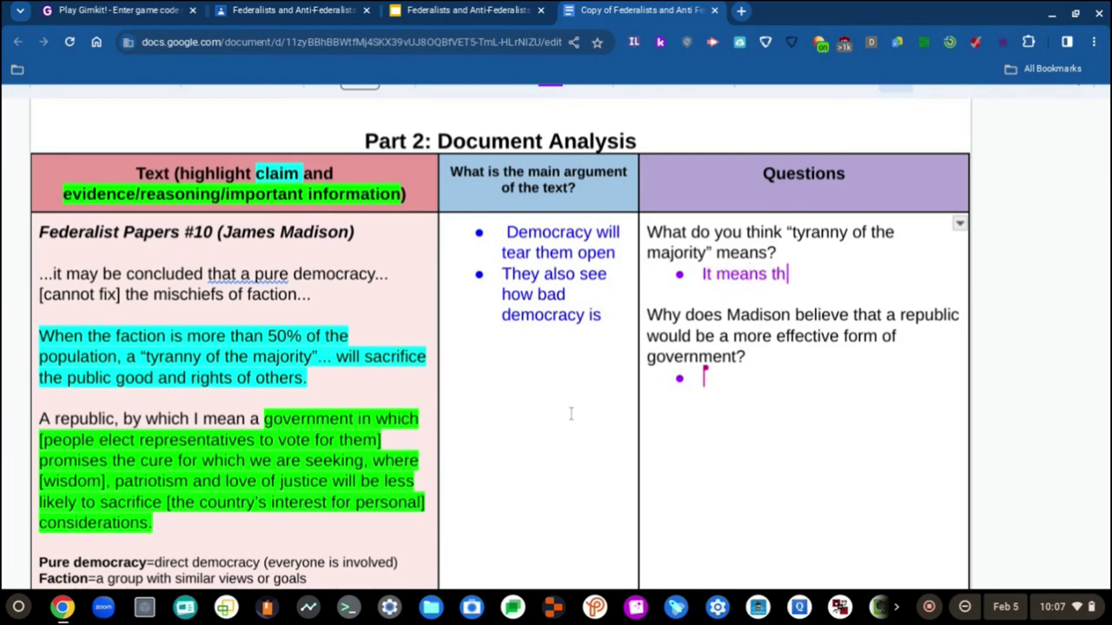
{"action": "type", "text": "at"}
{"action": "type", "text": "an"}
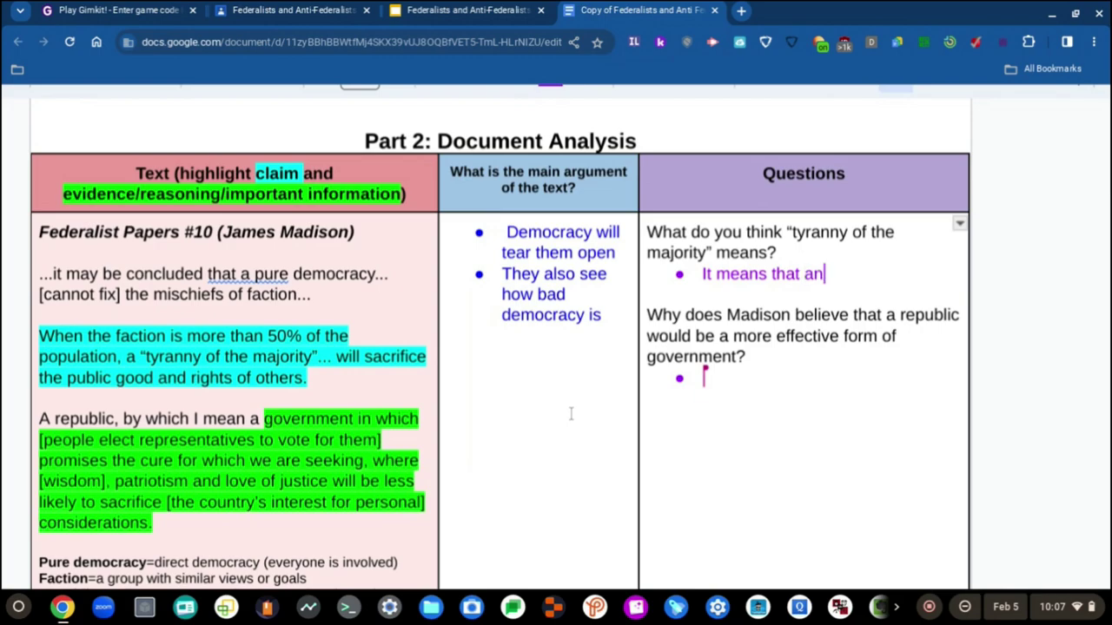
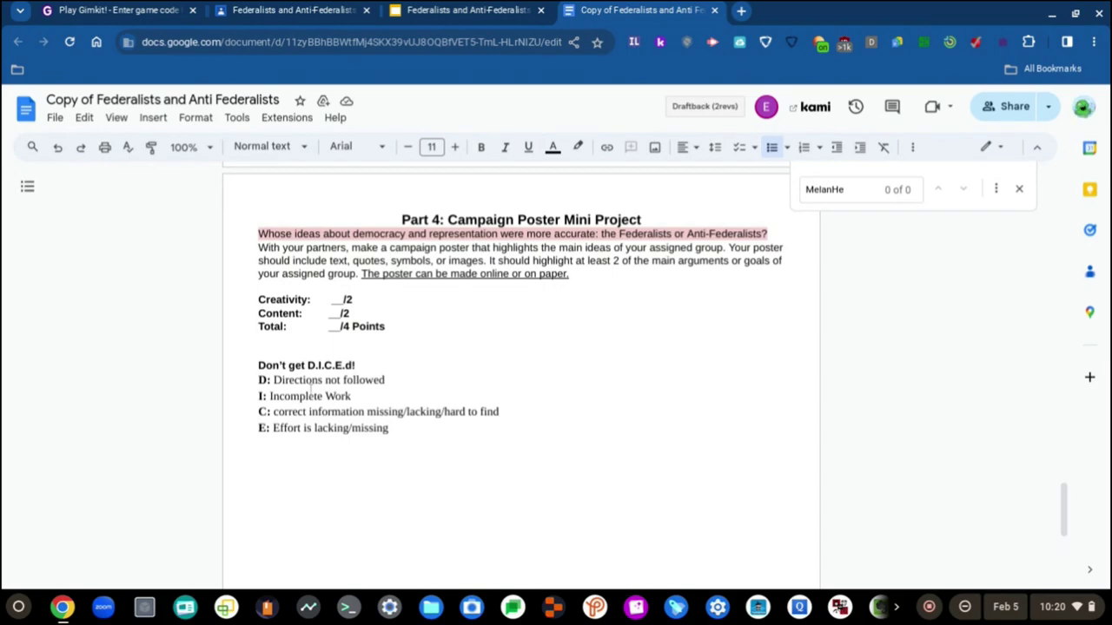
Examine the Part 4 Campaign Poster Mini Project instructions, scoring lines and D.I.C.E.d criteria at an enlarged view
{"action": "scroll", "coordinate": [313, 390], "scroll_direction": "up", "scroll_amount": 3}
{"action": "scroll", "coordinate": [311, 390], "scroll_direction": "up", "scroll_amount": 2}
{"action": "scroll", "coordinate": [310, 390], "scroll_direction": "down", "scroll_amount": 1}
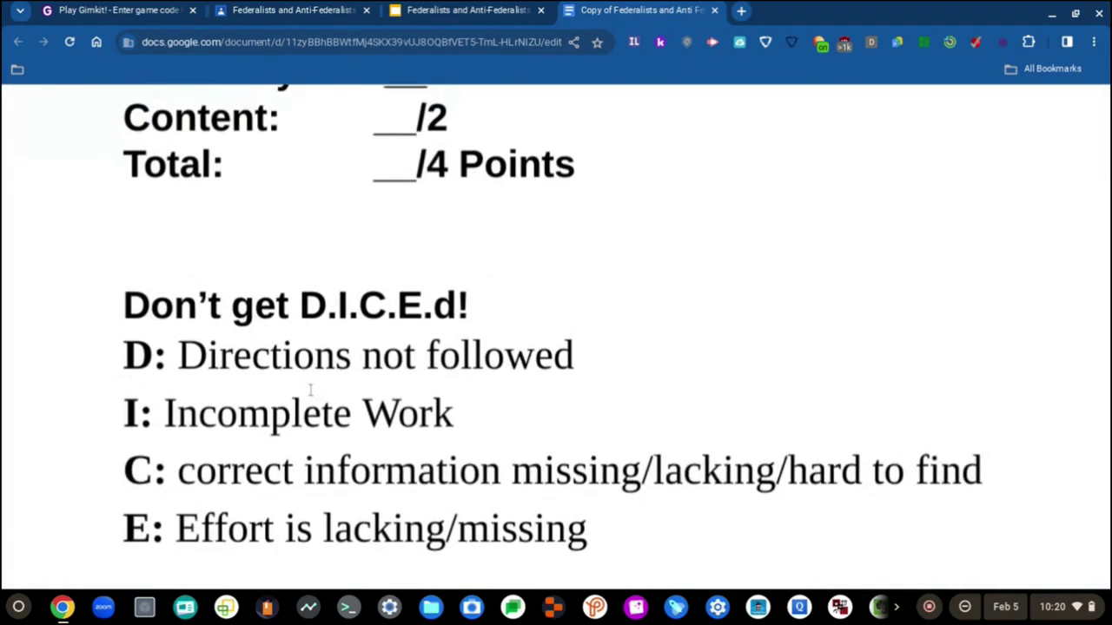
{"action": "scroll", "coordinate": [311, 390], "scroll_direction": "down", "scroll_amount": 2}
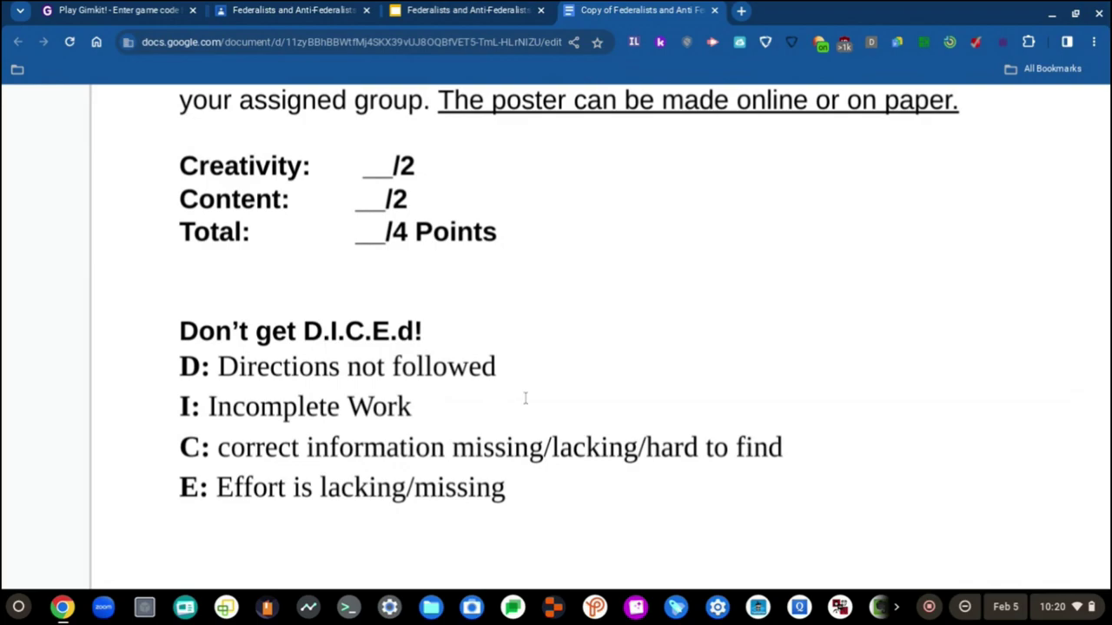
{"action": "scroll", "coordinate": [528, 397], "scroll_direction": "up", "scroll_amount": 4}
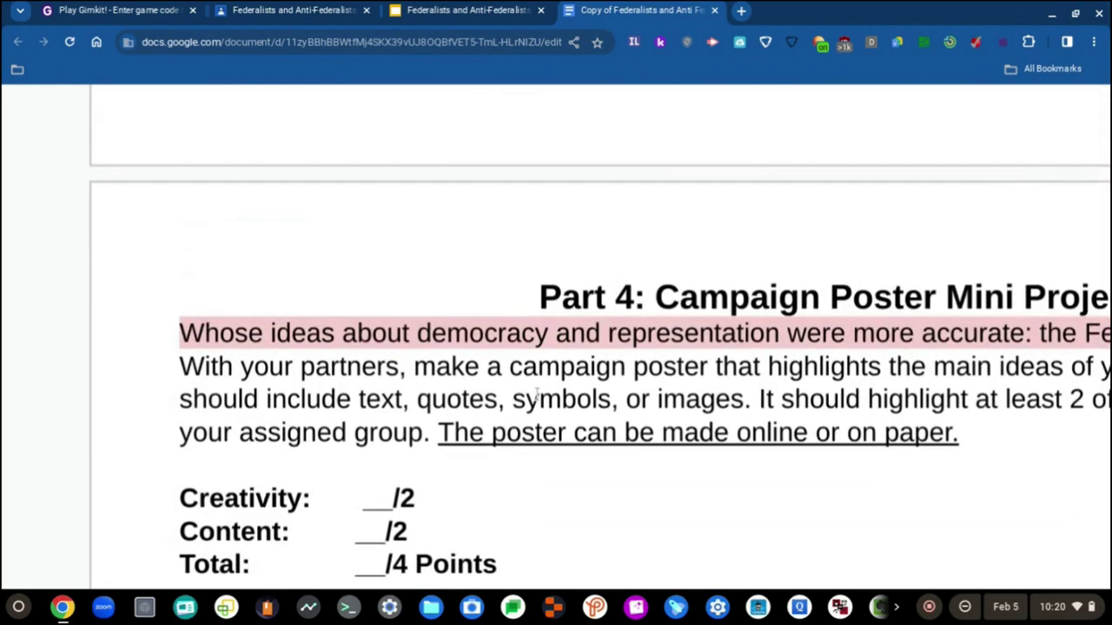
Review the Part 4 poster instructions and the Part 3 Federalist and Anti-Federalist document analysis tables
{"action": "scroll", "coordinate": [534, 397], "scroll_direction": "up", "scroll_amount": 2}
{"action": "scroll", "coordinate": [537, 396], "scroll_direction": "down", "scroll_amount": 3}
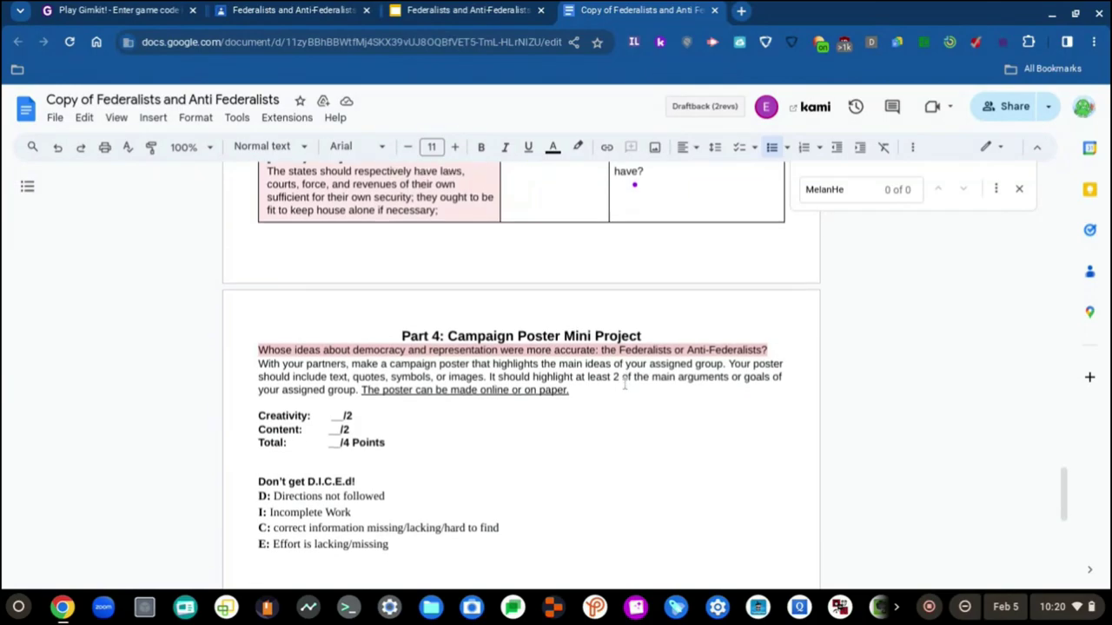
{"action": "scroll", "coordinate": [624, 384], "scroll_direction": "up", "scroll_amount": 3}
{"action": "scroll", "coordinate": [624, 383], "scroll_direction": "down", "scroll_amount": 5}
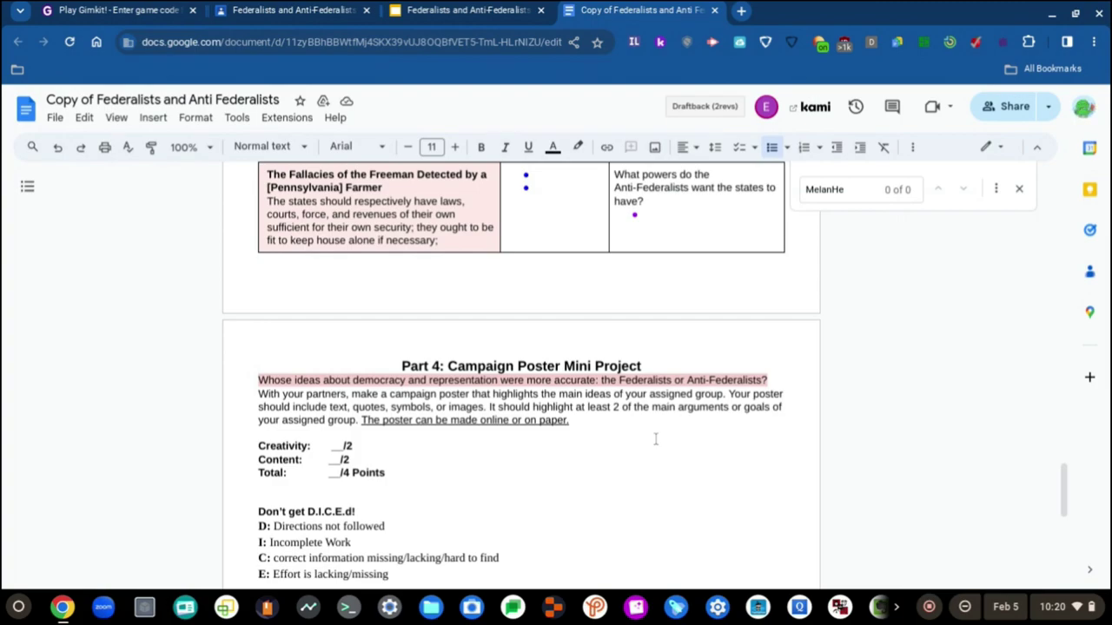
{"action": "scroll", "coordinate": [693, 426], "scroll_direction": "up", "scroll_amount": 4}
{"action": "scroll", "coordinate": [692, 423], "scroll_direction": "up", "scroll_amount": 2}
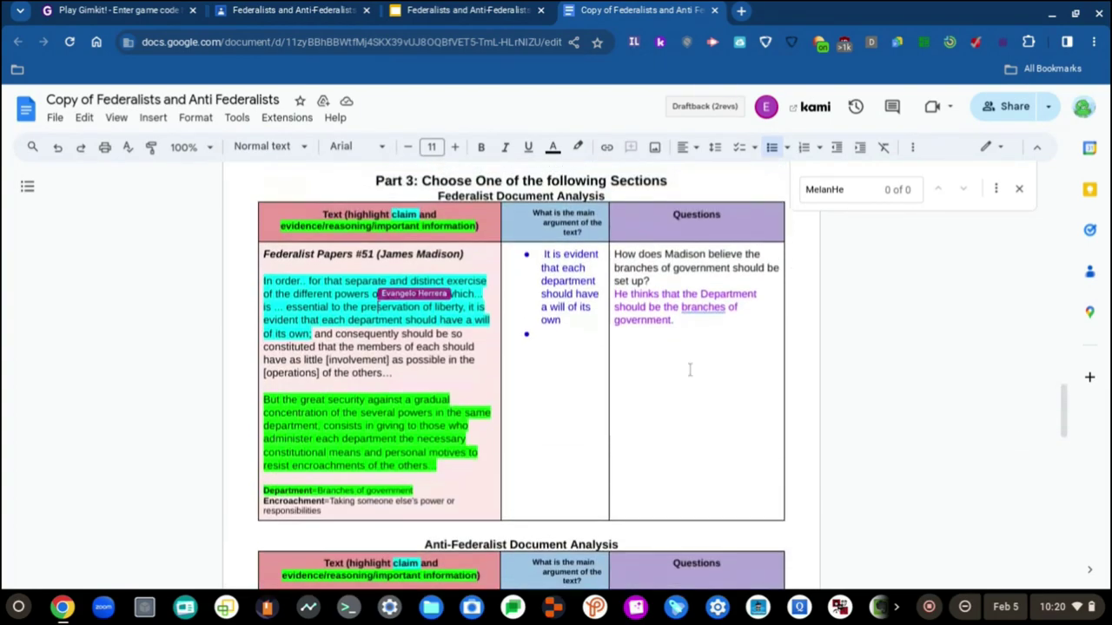
{"action": "scroll", "coordinate": [687, 368], "scroll_direction": "down", "scroll_amount": 4}
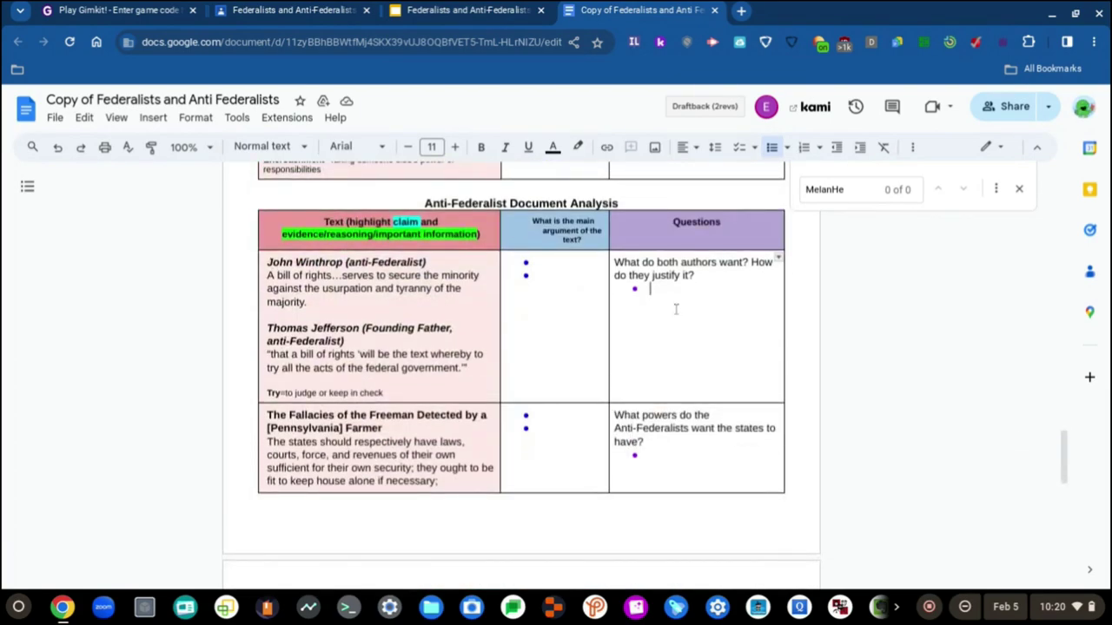
{"action": "scroll", "coordinate": [675, 307], "scroll_direction": "up", "scroll_amount": 3}
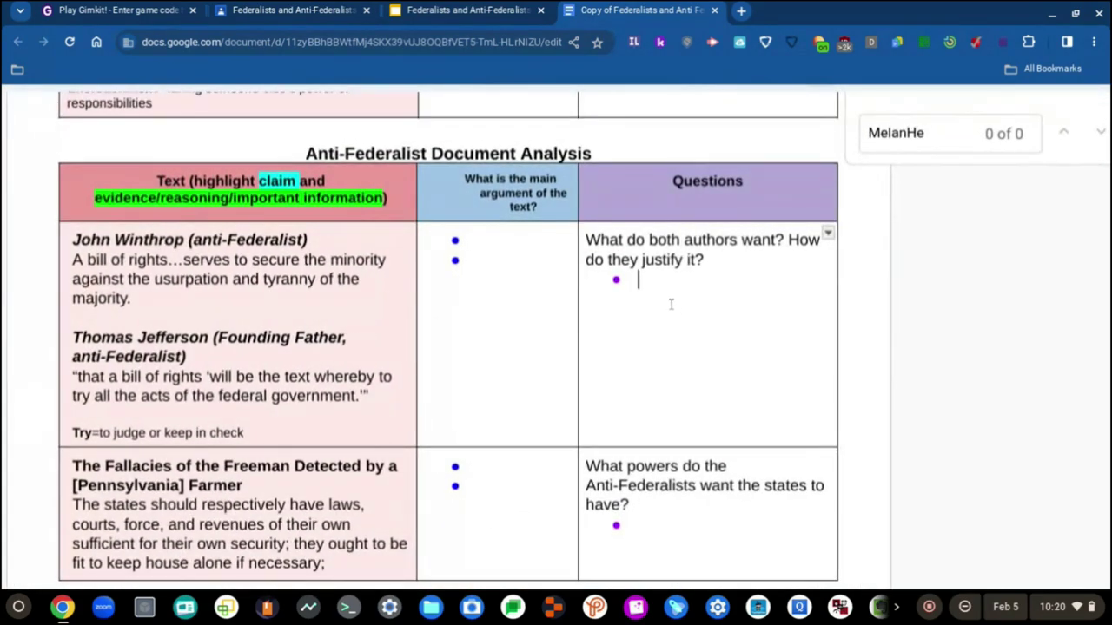
{"action": "scroll", "coordinate": [670, 303], "scroll_direction": "up", "scroll_amount": 1}
{"action": "scroll", "coordinate": [670, 303], "scroll_direction": "down", "scroll_amount": 1}
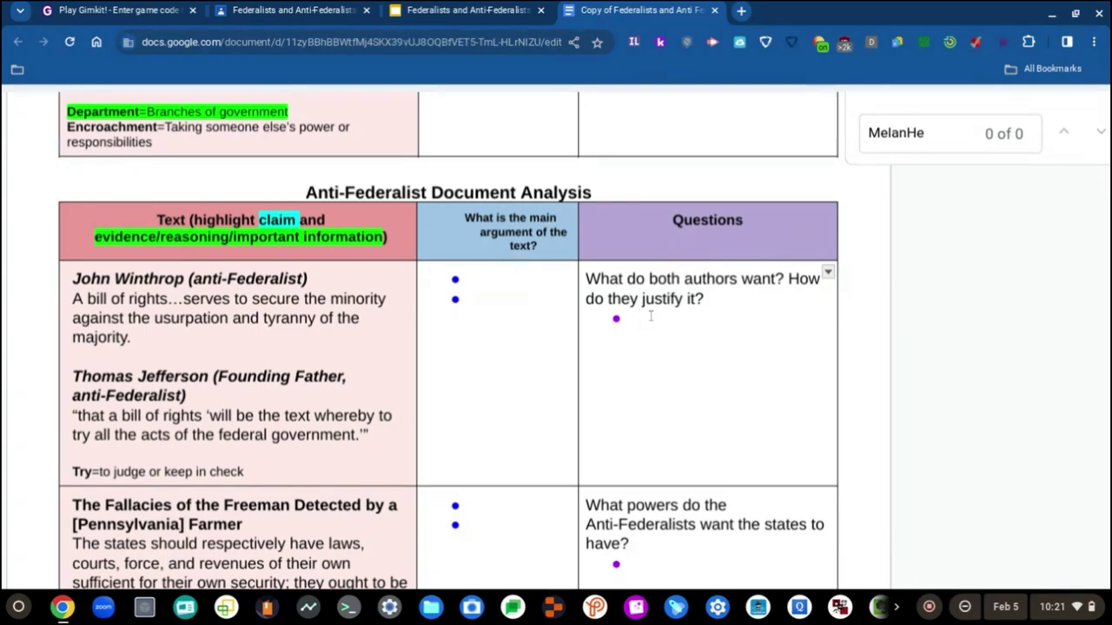
{"action": "key", "text": "ctrl+0"}
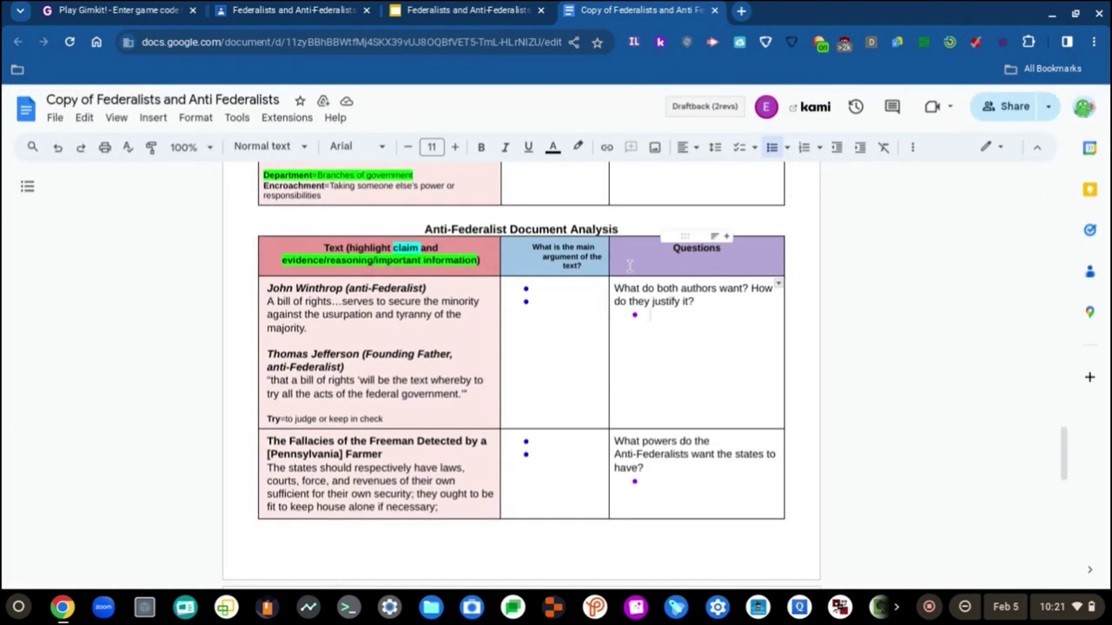
{"action": "key", "text": "ctrl+plus"}
{"action": "key", "text": "ctrl+plus"}
{"action": "key", "text": "ctrl+plus"}
{"action": "key", "text": "ctrl+plus"}
{"action": "key", "text": "ctrl+plus"}
{"action": "key", "text": "ctrl+minus"}
{"action": "key", "text": "ctrl+minus"}
{"action": "key", "text": "ctrl+minus"}
{"action": "key", "text": "ctrl+minus"}
{"action": "key", "text": "ctrl+minus"}
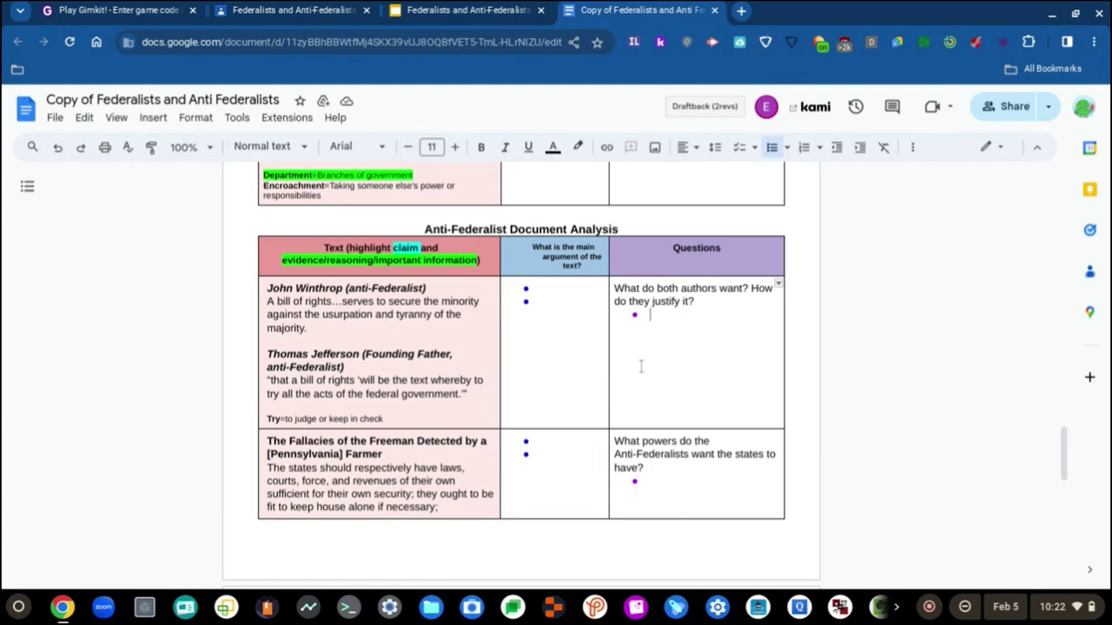
Begin the answer to "What do both authors want? How do they justify it?" in the Anti-Federalist table with "They both"
{"action": "scroll", "coordinate": [423, 283], "scroll_direction": "up", "scroll_amount": 5}
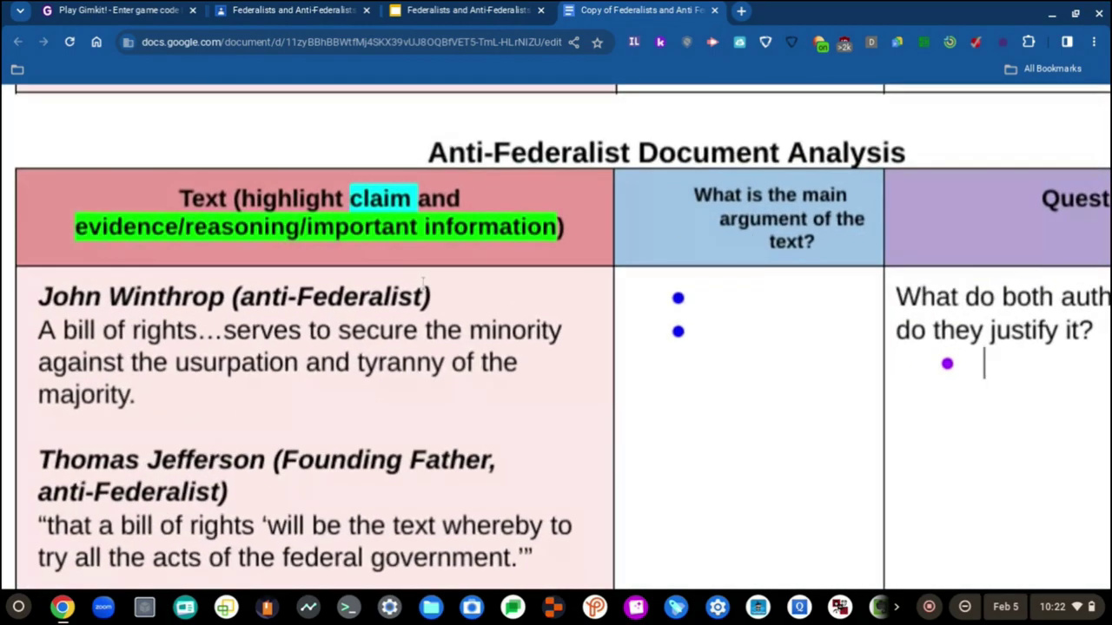
{"action": "scroll", "coordinate": [423, 283], "scroll_direction": "down", "scroll_amount": 5}
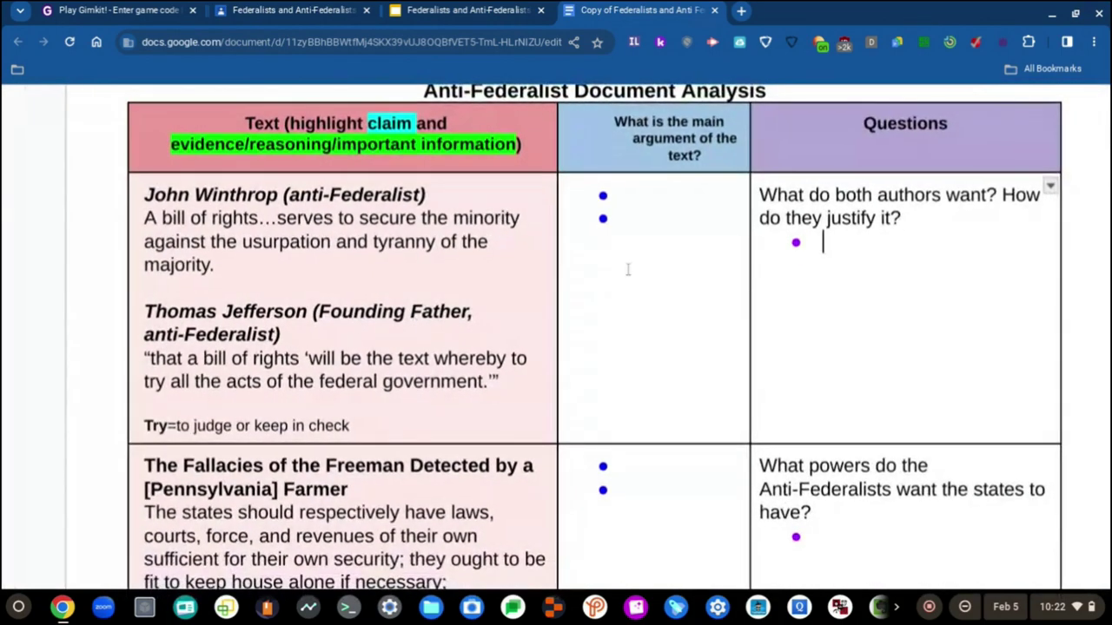
{"action": "scroll", "coordinate": [569, 414], "scroll_direction": "up", "scroll_amount": 1}
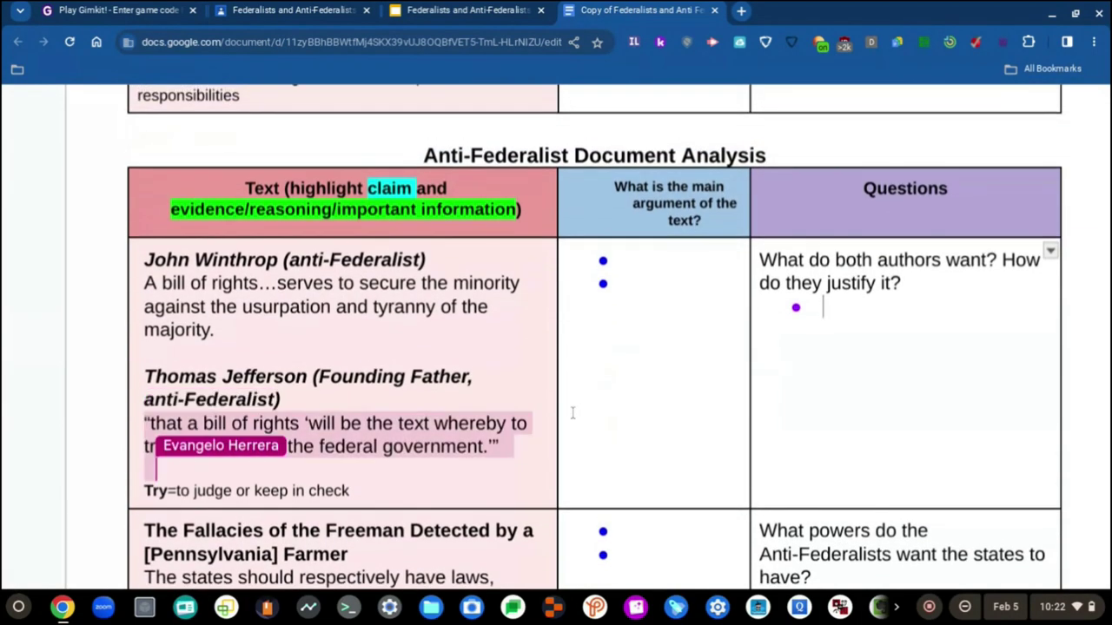
{"action": "type", "text": "They both"}
{"action": "key", "text": "ctrl+minus"}
{"action": "key", "text": "ctrl+minus"}
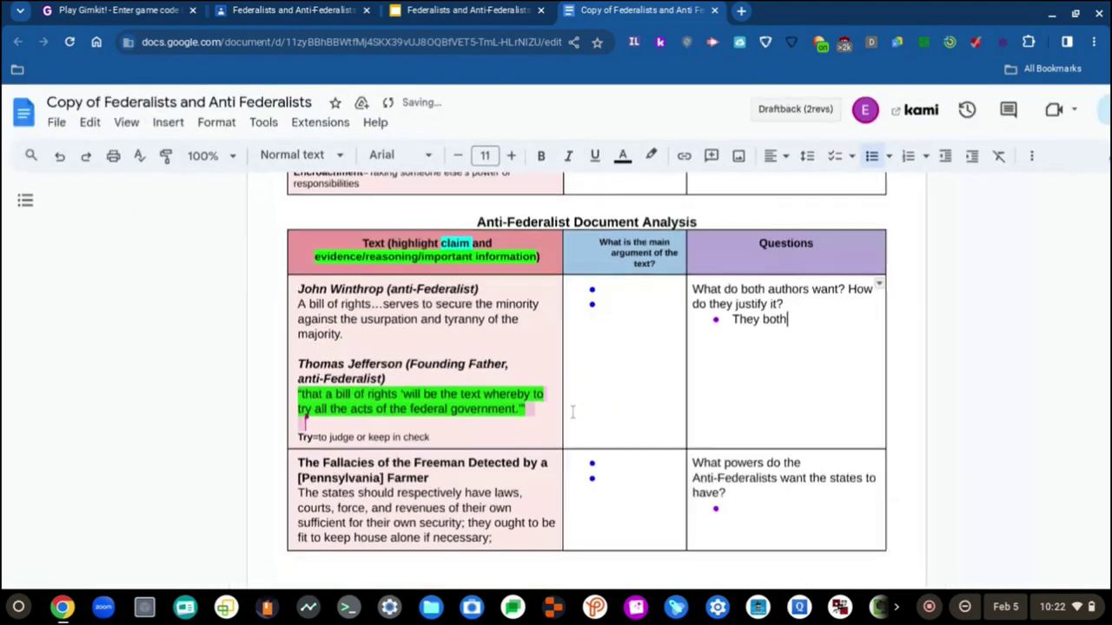
{"action": "scroll", "coordinate": [775, 414], "scroll_direction": "up", "scroll_amount": 4}
{"action": "scroll", "coordinate": [775, 414], "scroll_direction": "down", "scroll_amount": 3}
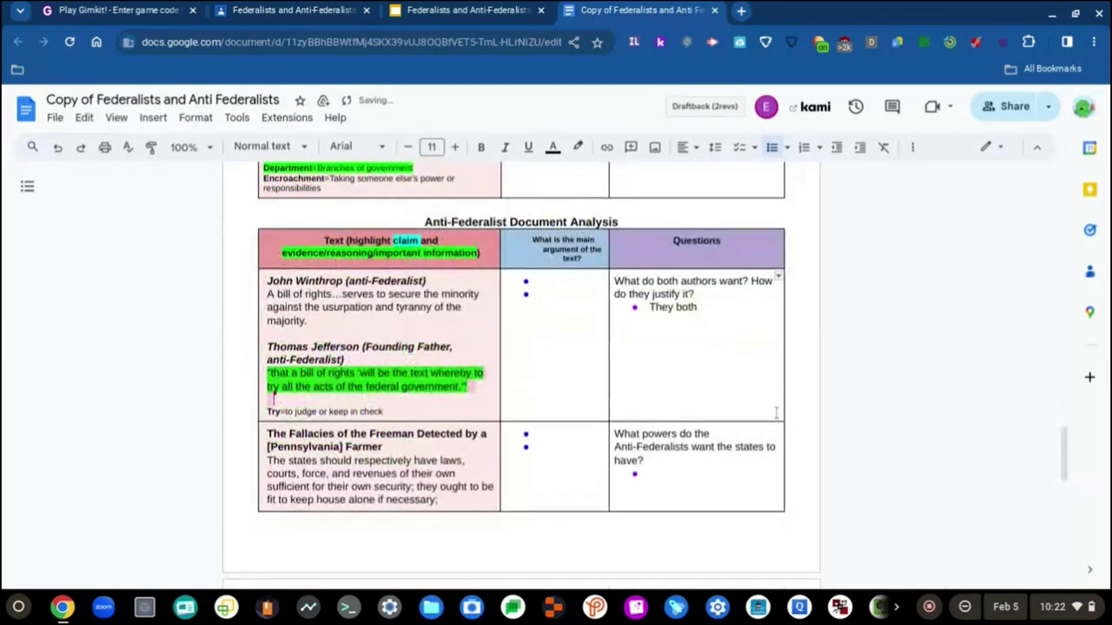
Change the text colour of "They both" in the Anti-Federalist Questions column to purple
{"action": "left_click", "coordinate": [645, 314]}
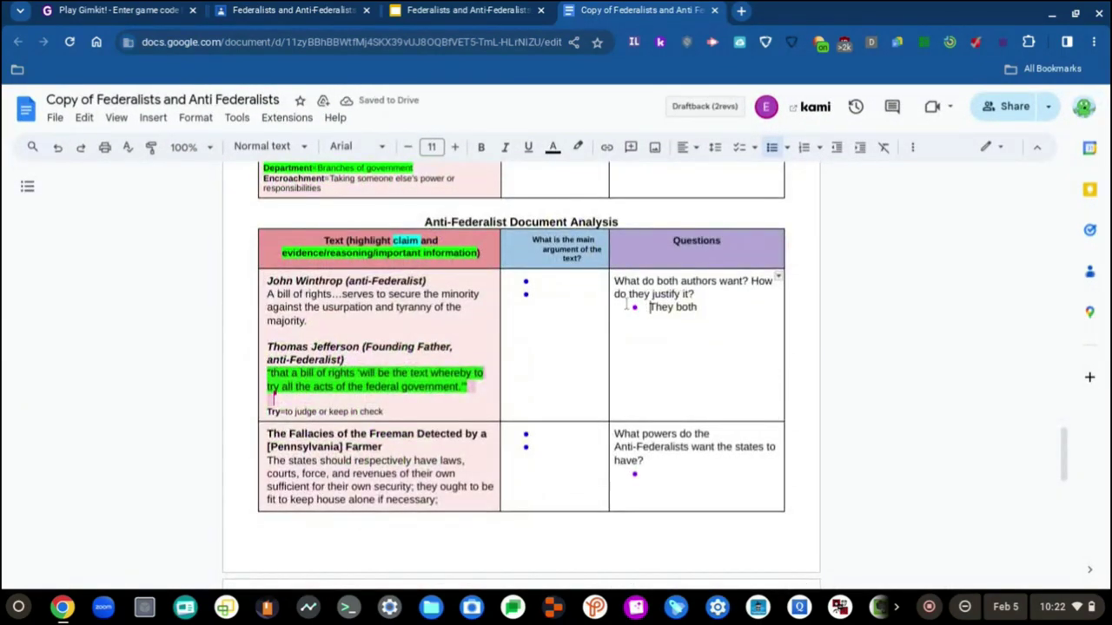
{"action": "left_click", "coordinate": [634, 307]}
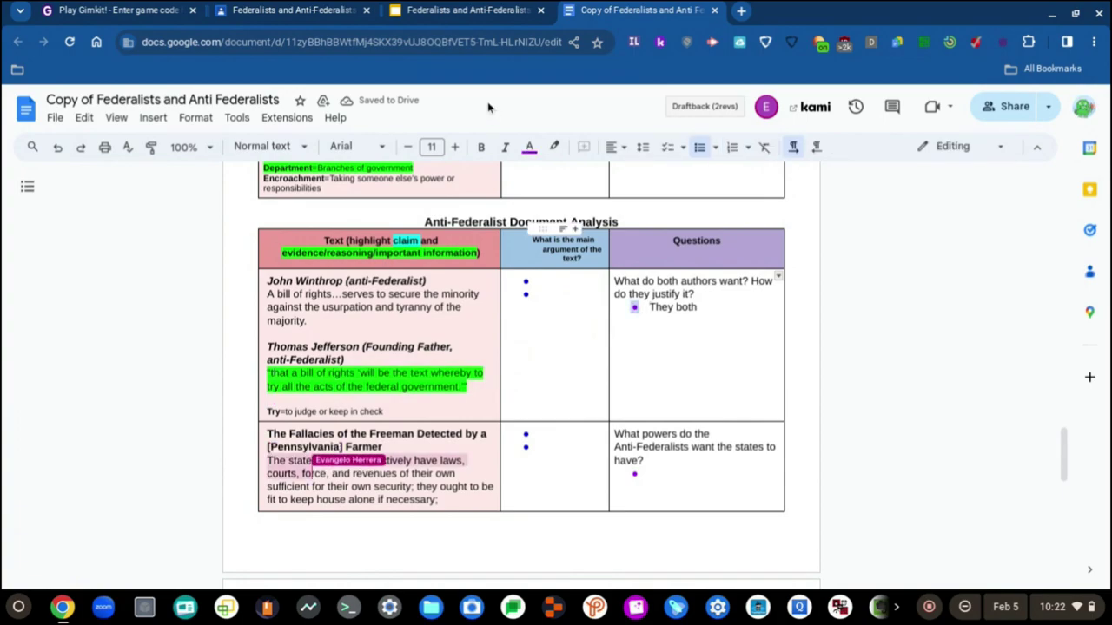
{"action": "left_click", "coordinate": [529, 148]}
{"action": "left_click", "coordinate": [529, 148]}
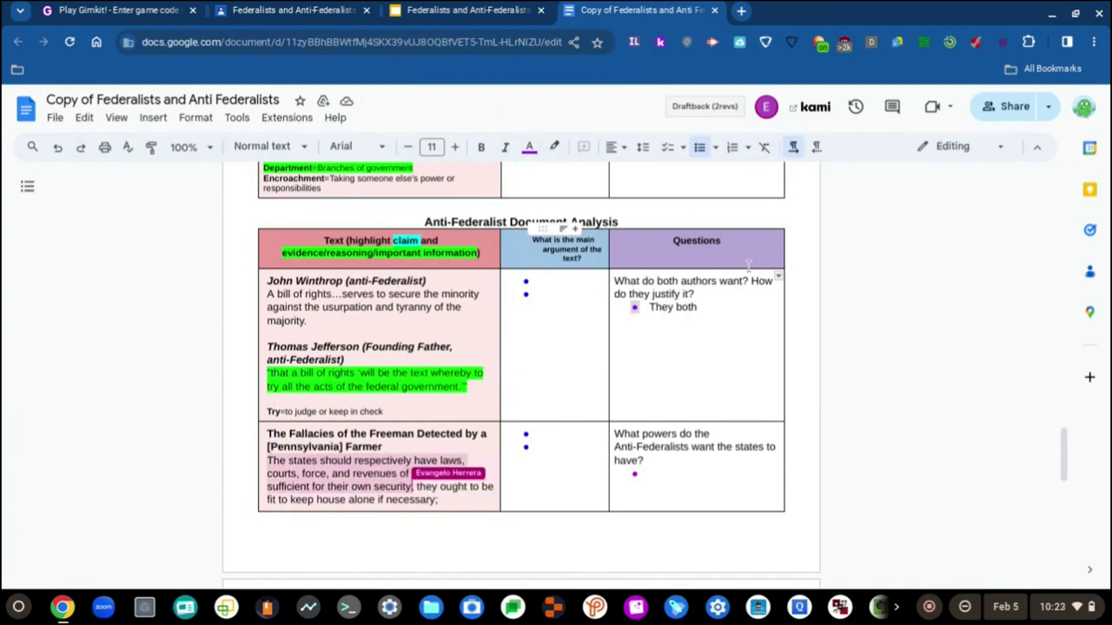
{"action": "left_click", "coordinate": [710, 306]}
{"action": "left_click_drag", "start_coordinate": [711, 306], "coordinate": [647, 308]}
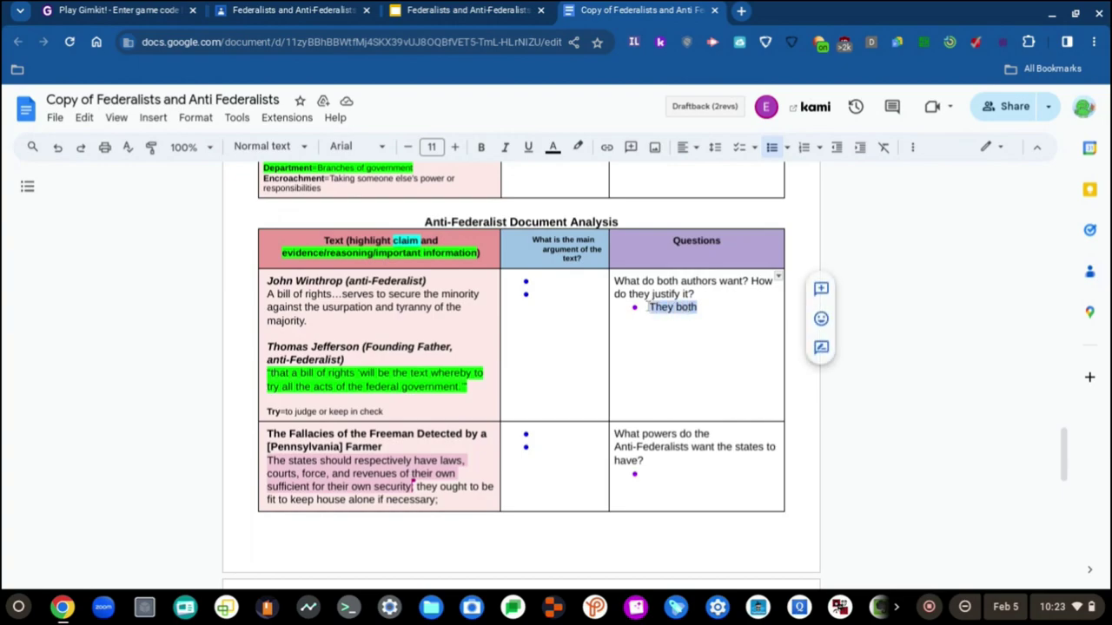
{"action": "left_click", "coordinate": [553, 148]}
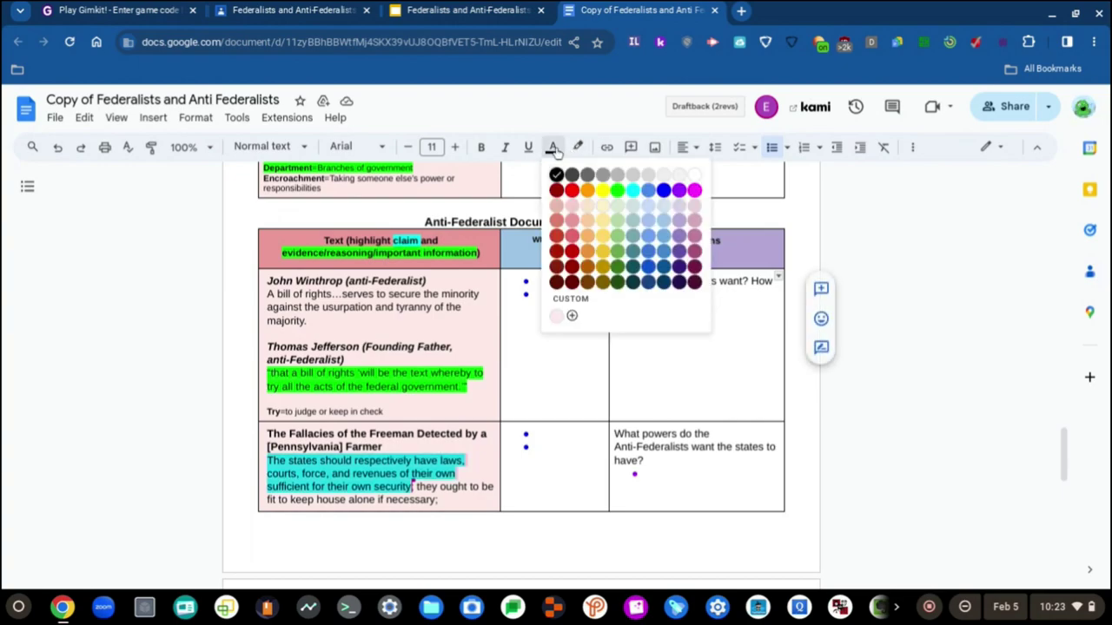
{"action": "left_click", "coordinate": [678, 189]}
{"action": "left_click", "coordinate": [740, 309]}
Continue the purple answer after "They both" with "wanted the Bill of Rights because of the majority and"
{"action": "type", "text": "wanted "}
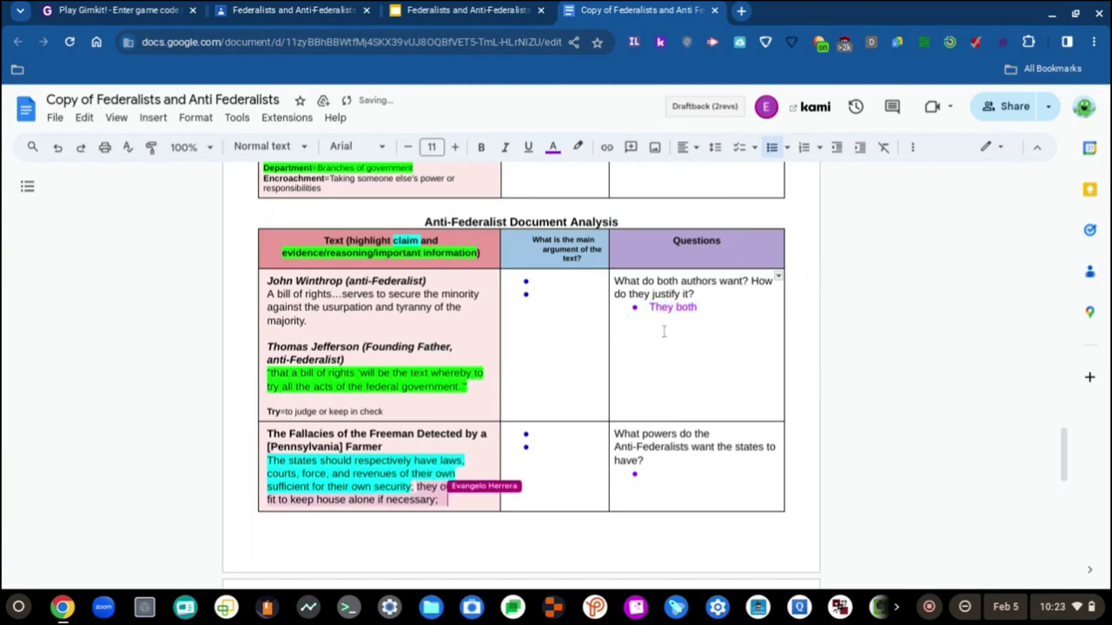
{"action": "type", "text": "the "}
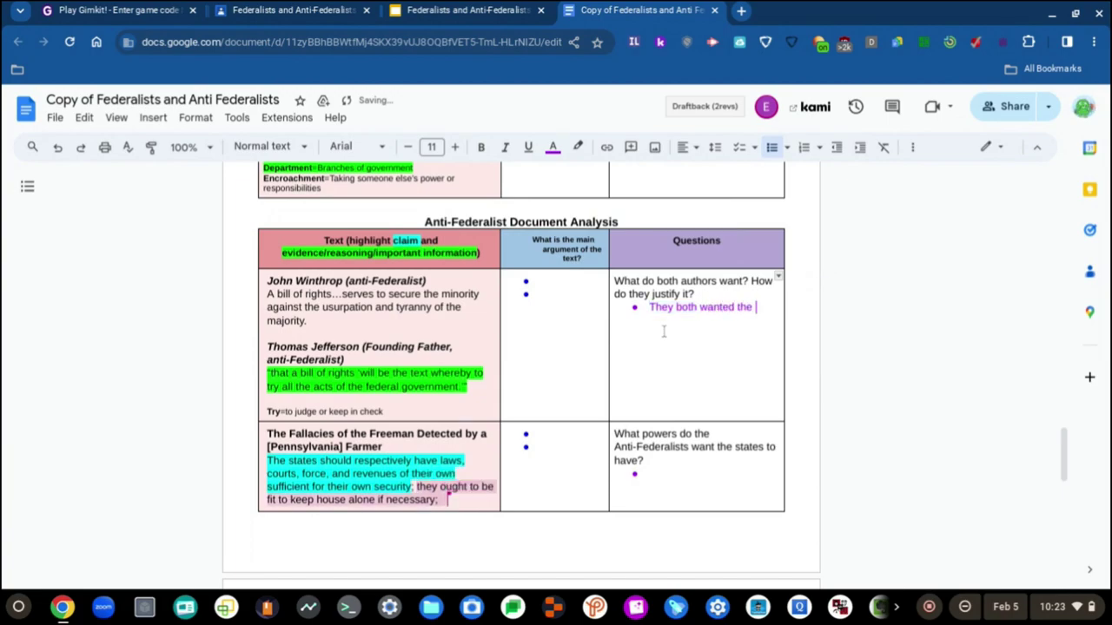
{"action": "type", "text": "Bill of Rights be"}
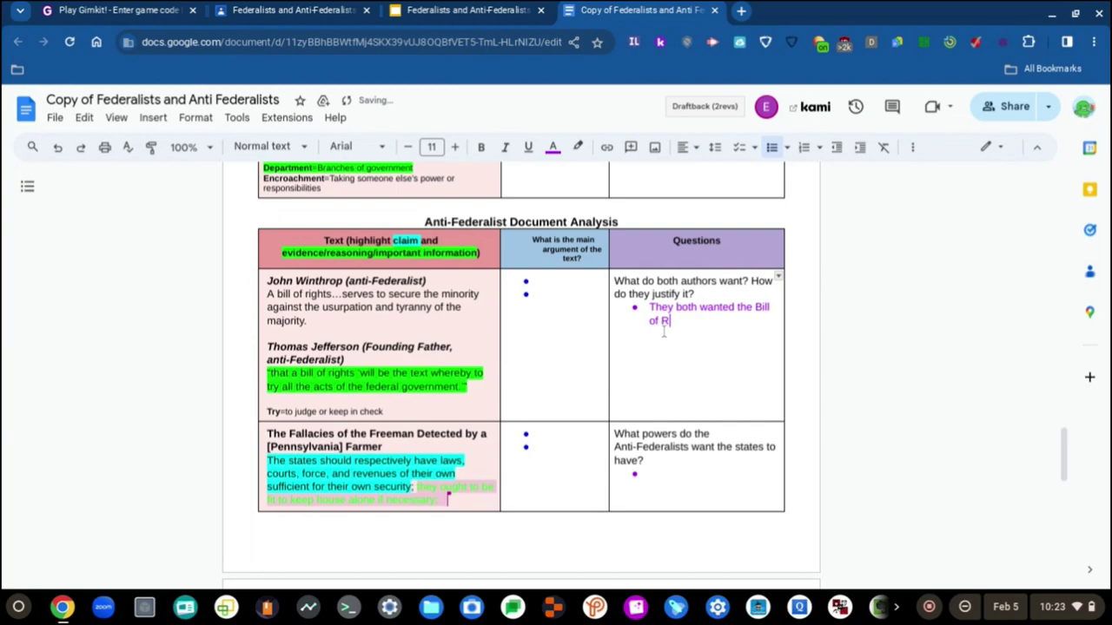
{"action": "type", "text": "cause"}
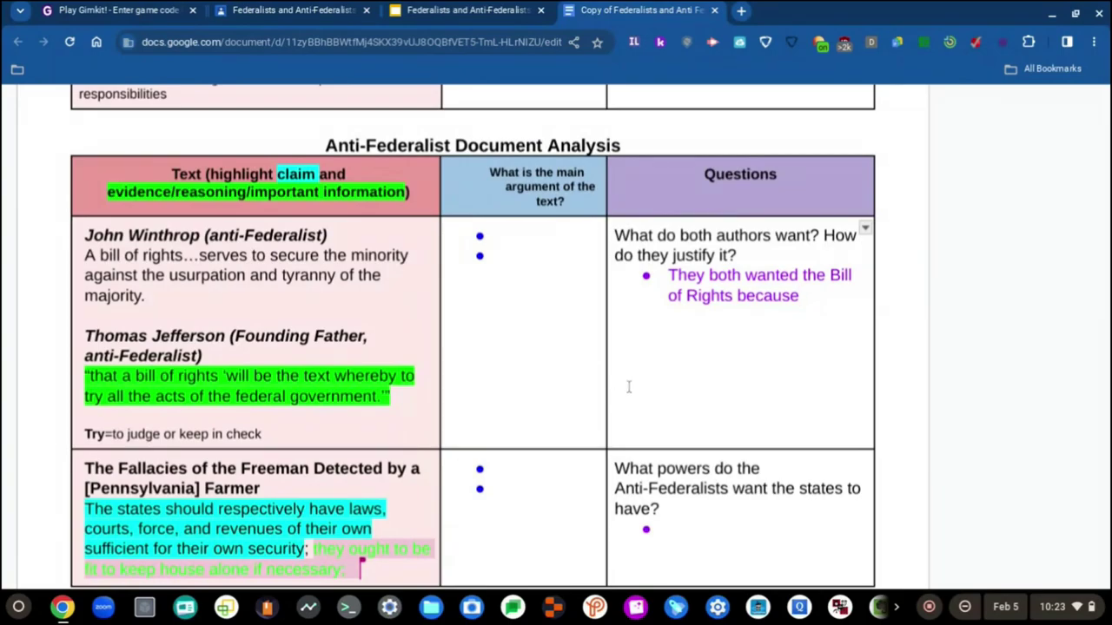
{"action": "scroll", "coordinate": [632, 383], "scroll_direction": "down", "scroll_amount": 1}
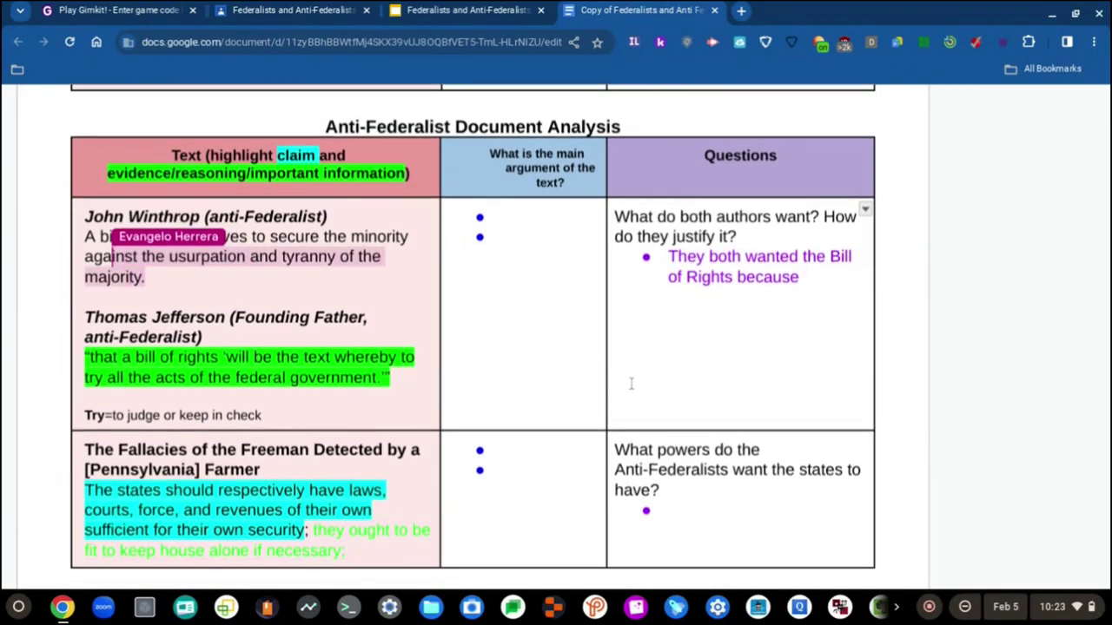
{"action": "type", "text": "of "}
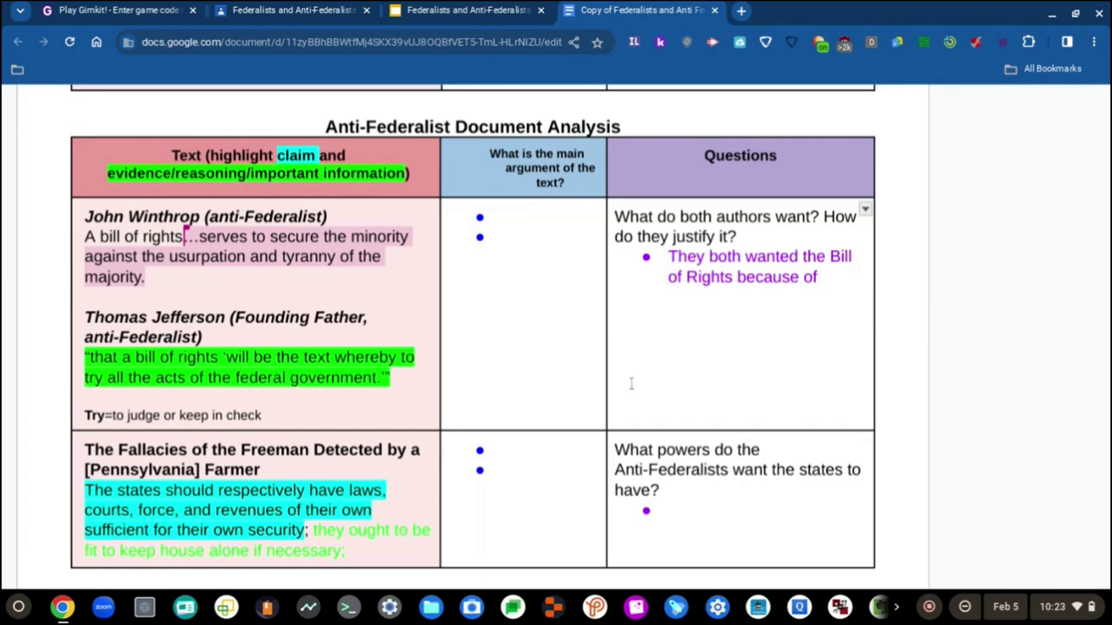
{"action": "type", "text": "the m"}
{"action": "type", "text": "r"}
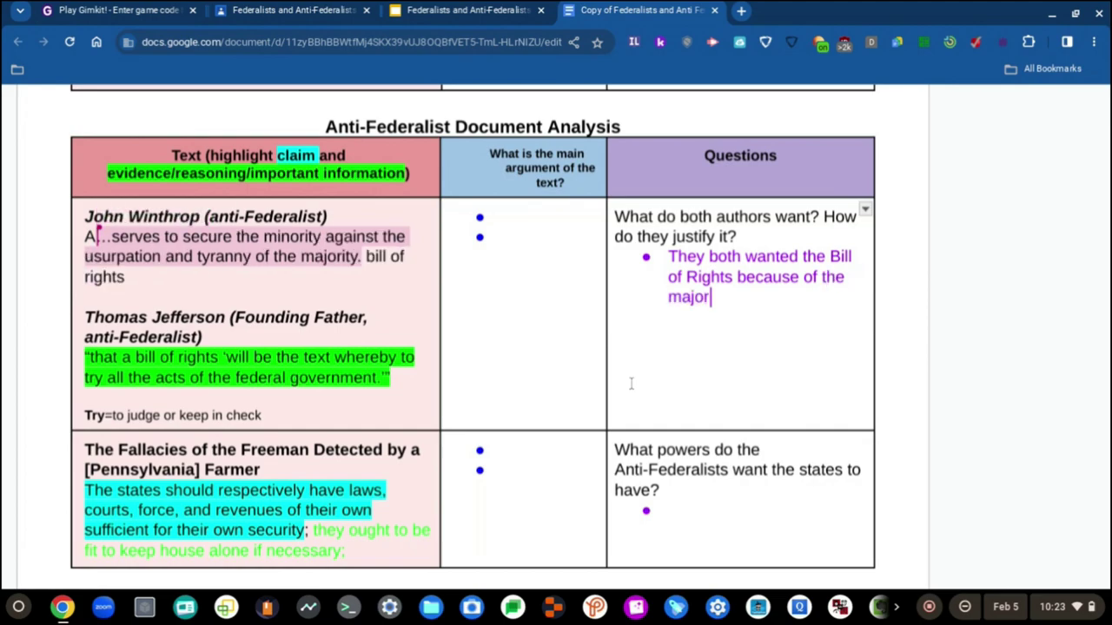
{"action": "type", "text": "ity and"}
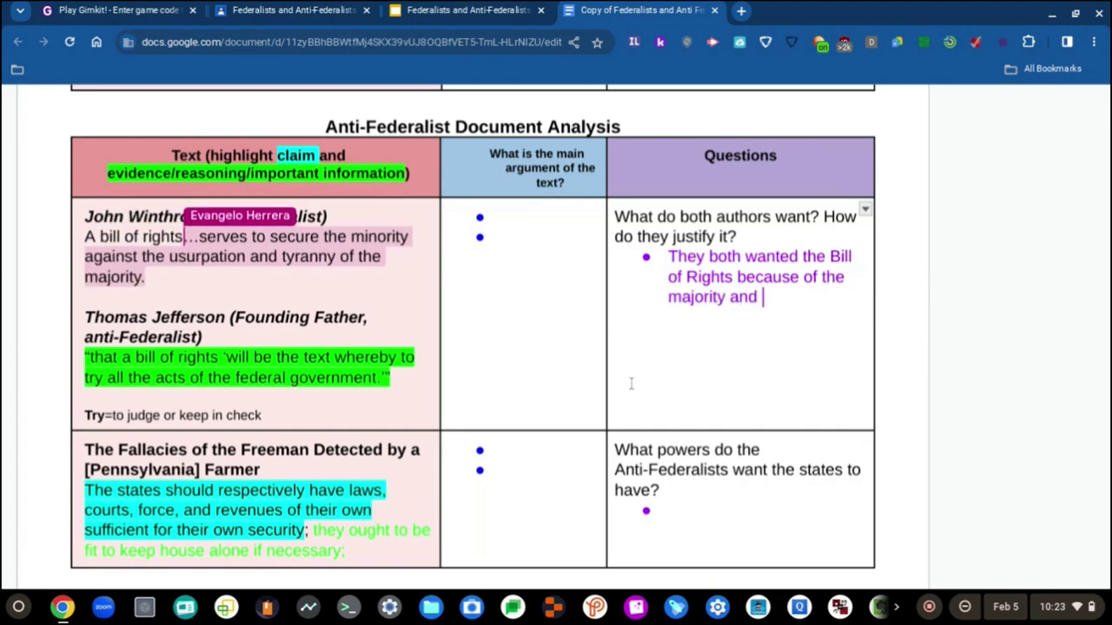